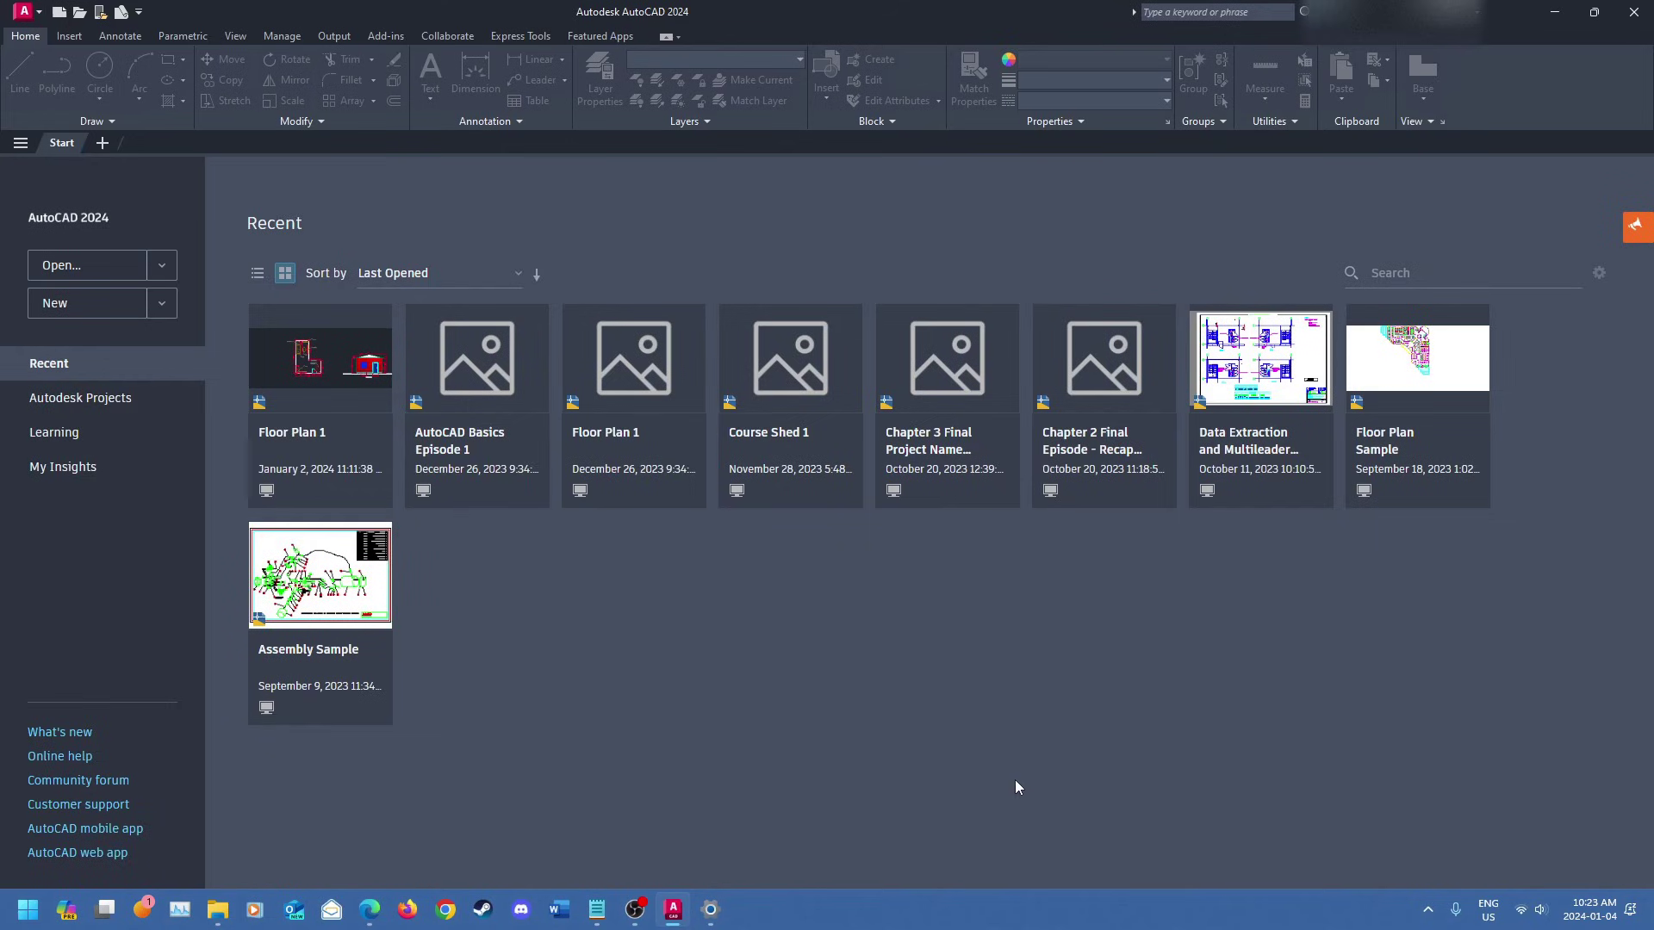
# - Open the most recently opened Floor Plan 1 drawing and close the Properties palette
pyautogui.click(293, 433)
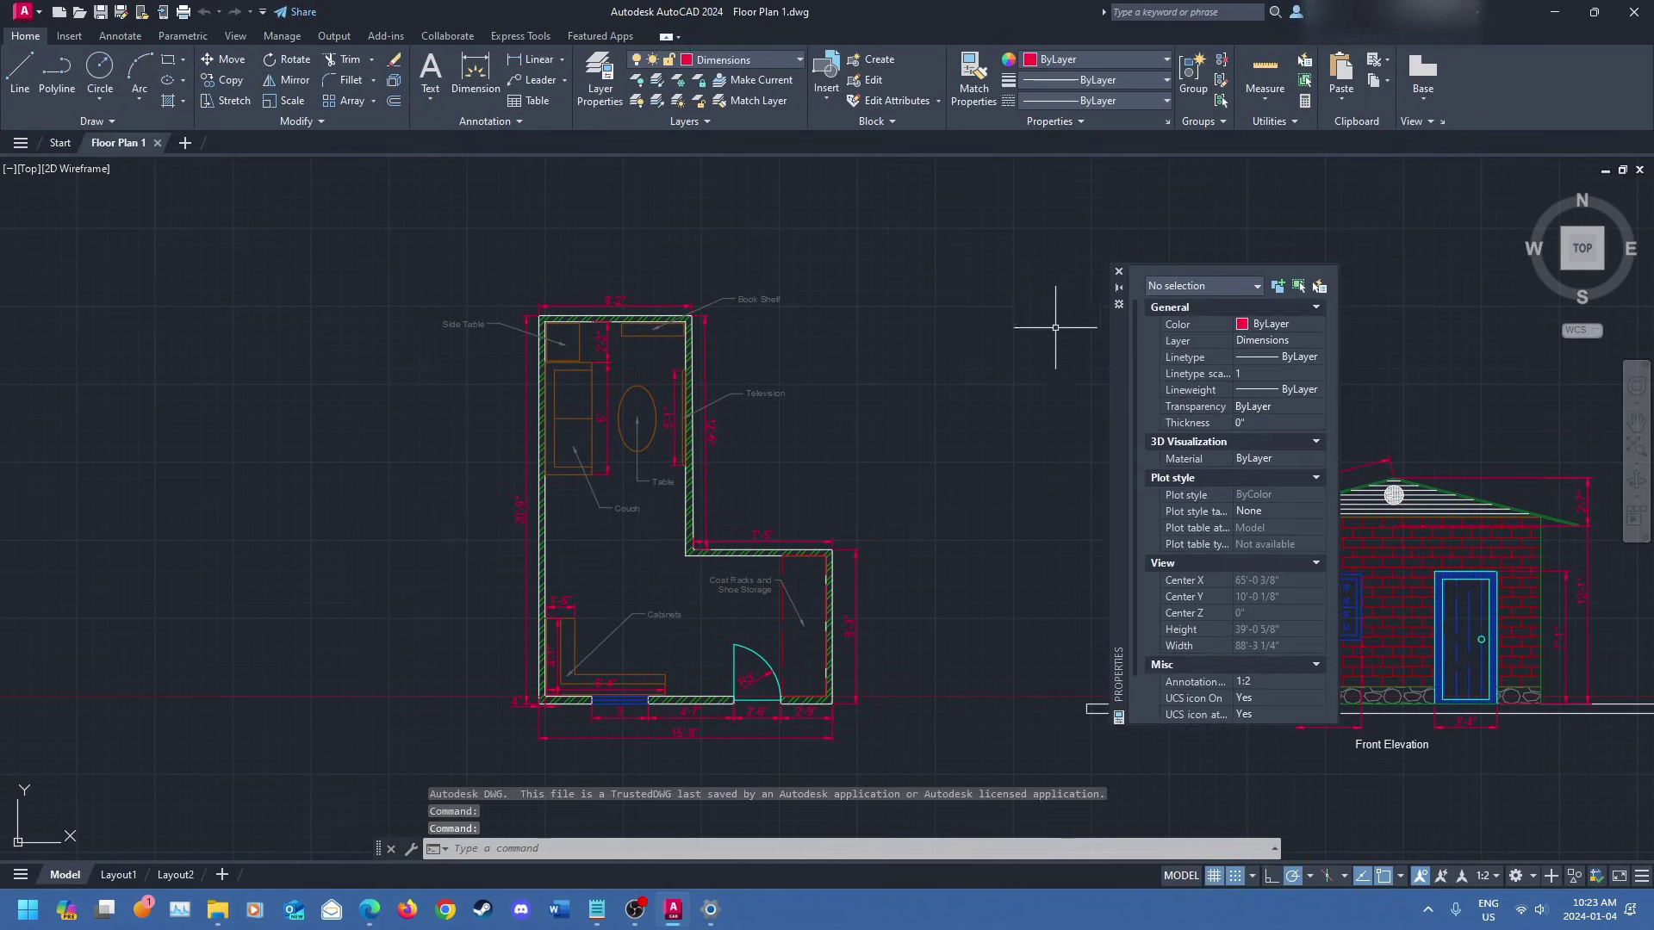
pyautogui.click(1119, 274)
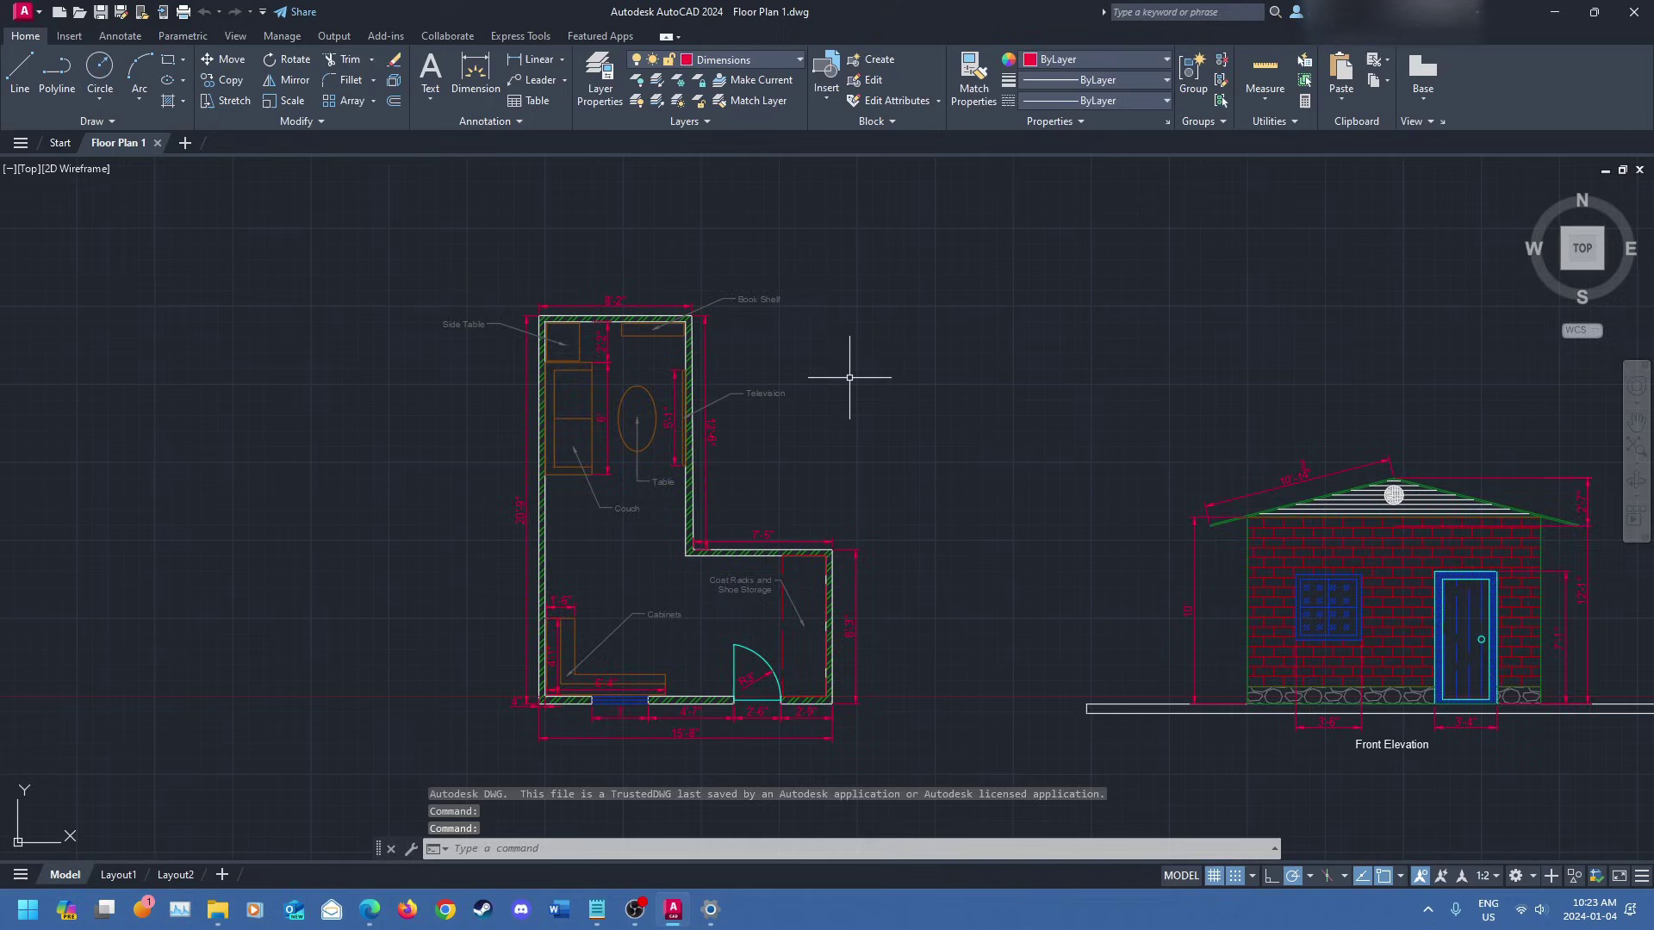
pyautogui.moveTo(856, 369); pyautogui.dragTo(1014, 361, button='middle')
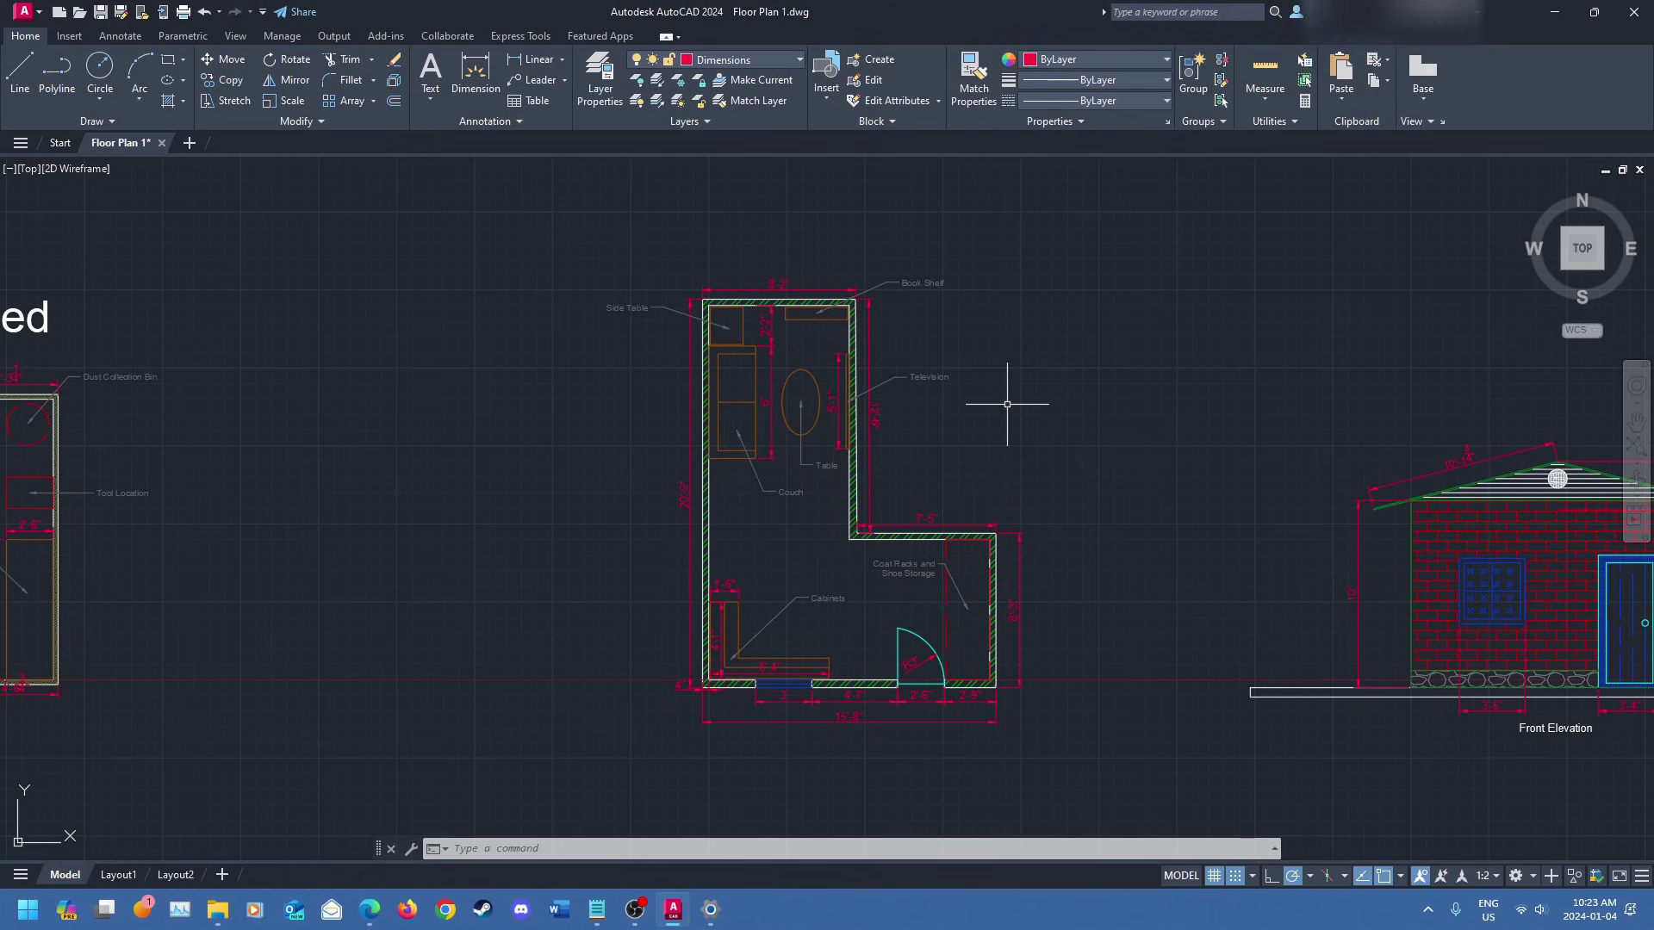
# - Copy the whole L-shaped floor plan with its dimensions and labels, and paste the duplicate in the empty area above the original
pyautogui.click(558, 207)
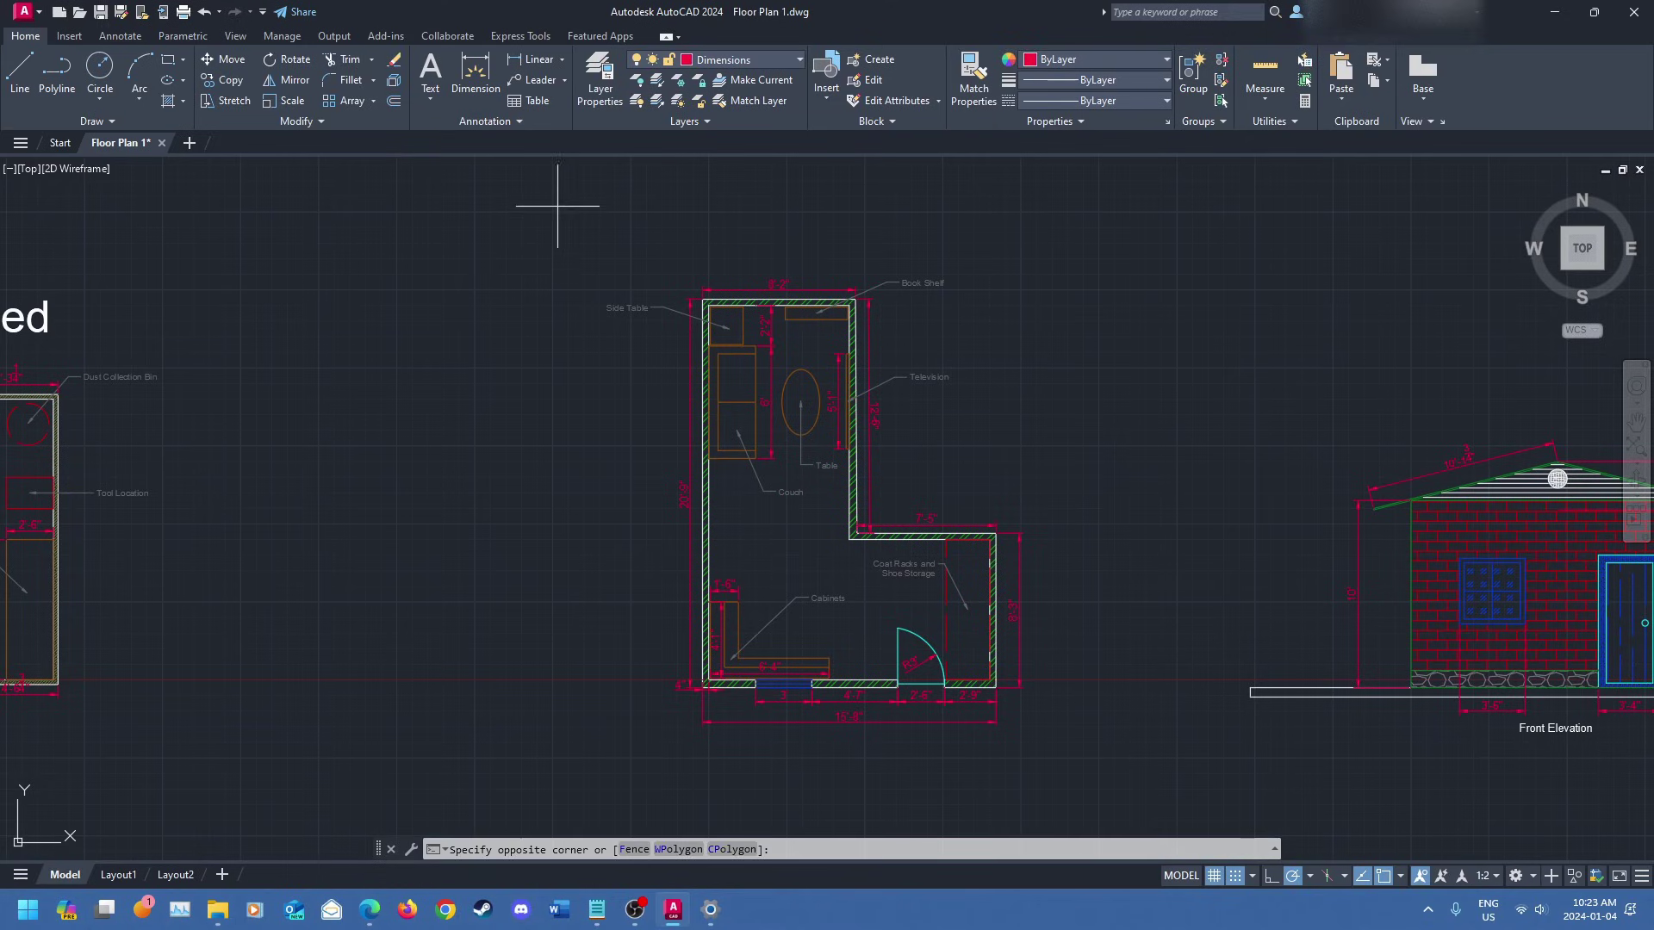
pyautogui.click(1135, 778)
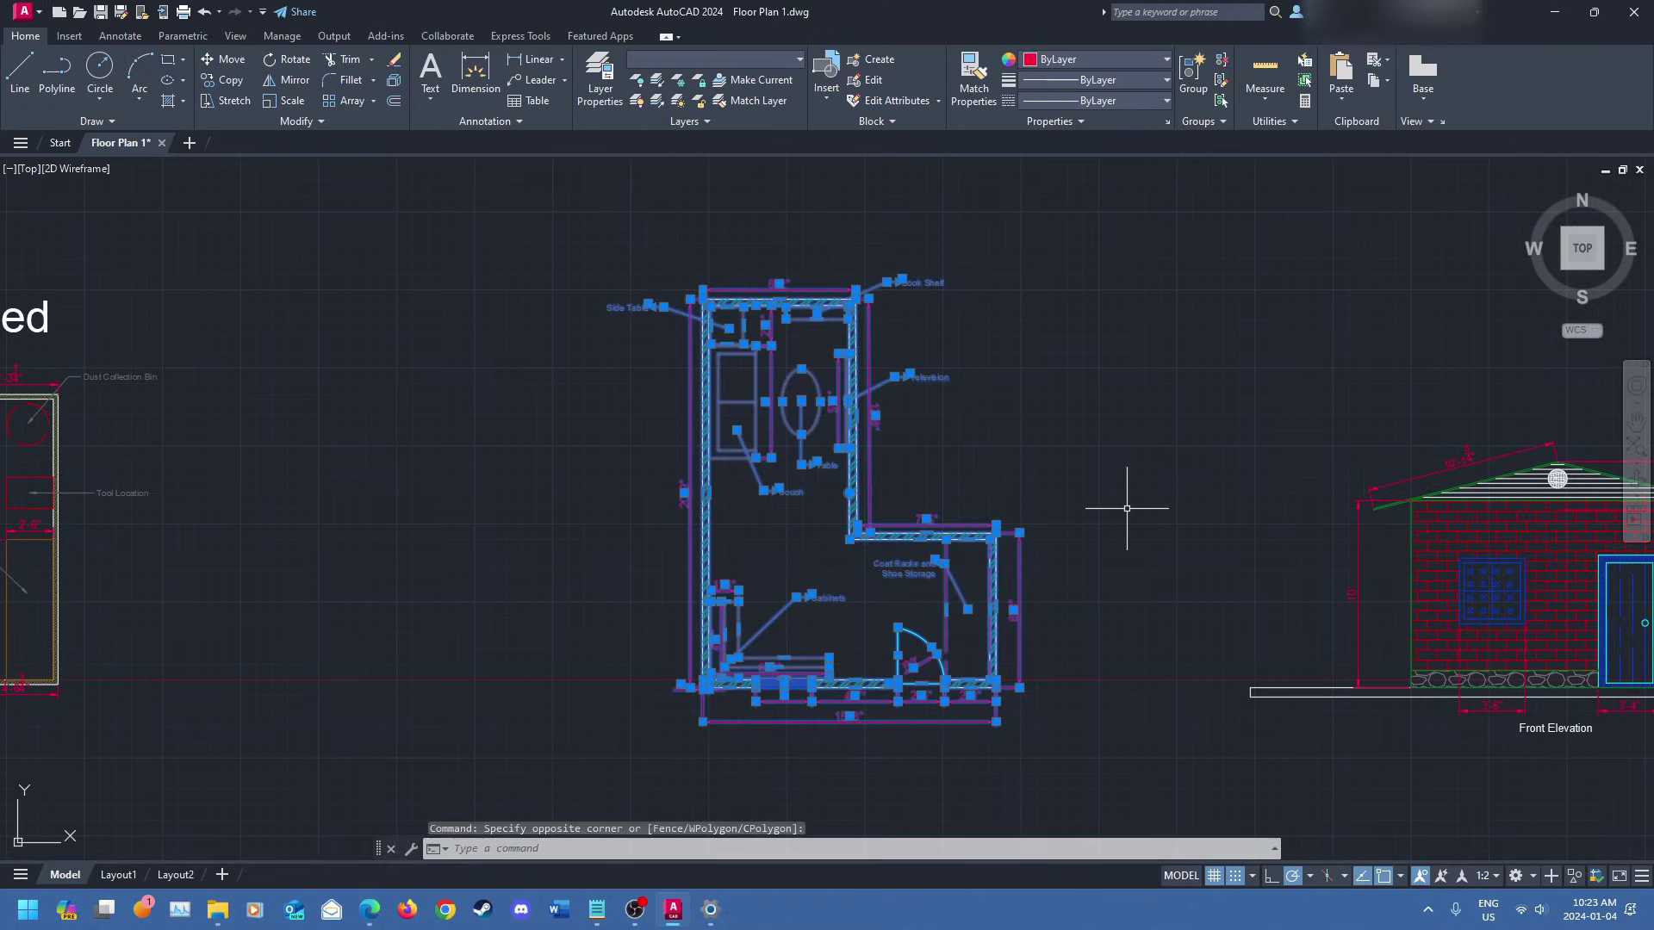
pyautogui.hotkey('ctrl', 'c')
pyautogui.scroll(-2, 793, 358)
pyautogui.hotkey('ctrl', 'v')
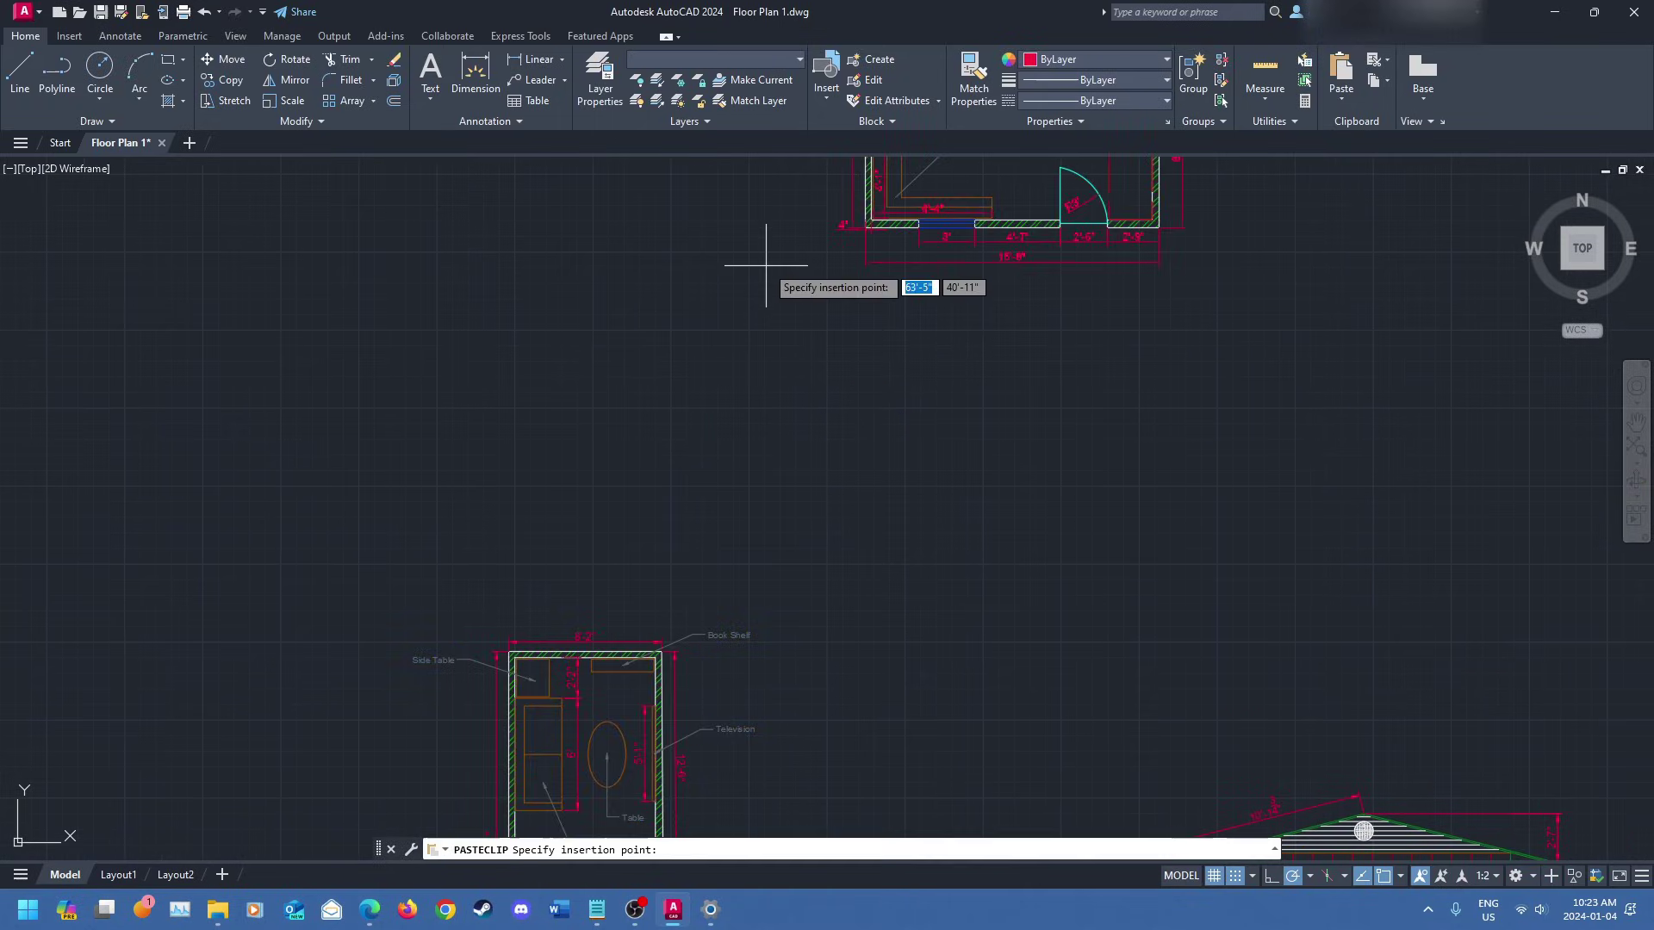
pyautogui.moveTo(848, 284); pyautogui.dragTo(839, 549, button='middle')
pyautogui.click(517, 399)
pyautogui.moveTo(658, 380); pyautogui.dragTo(759, 540, button='middle')
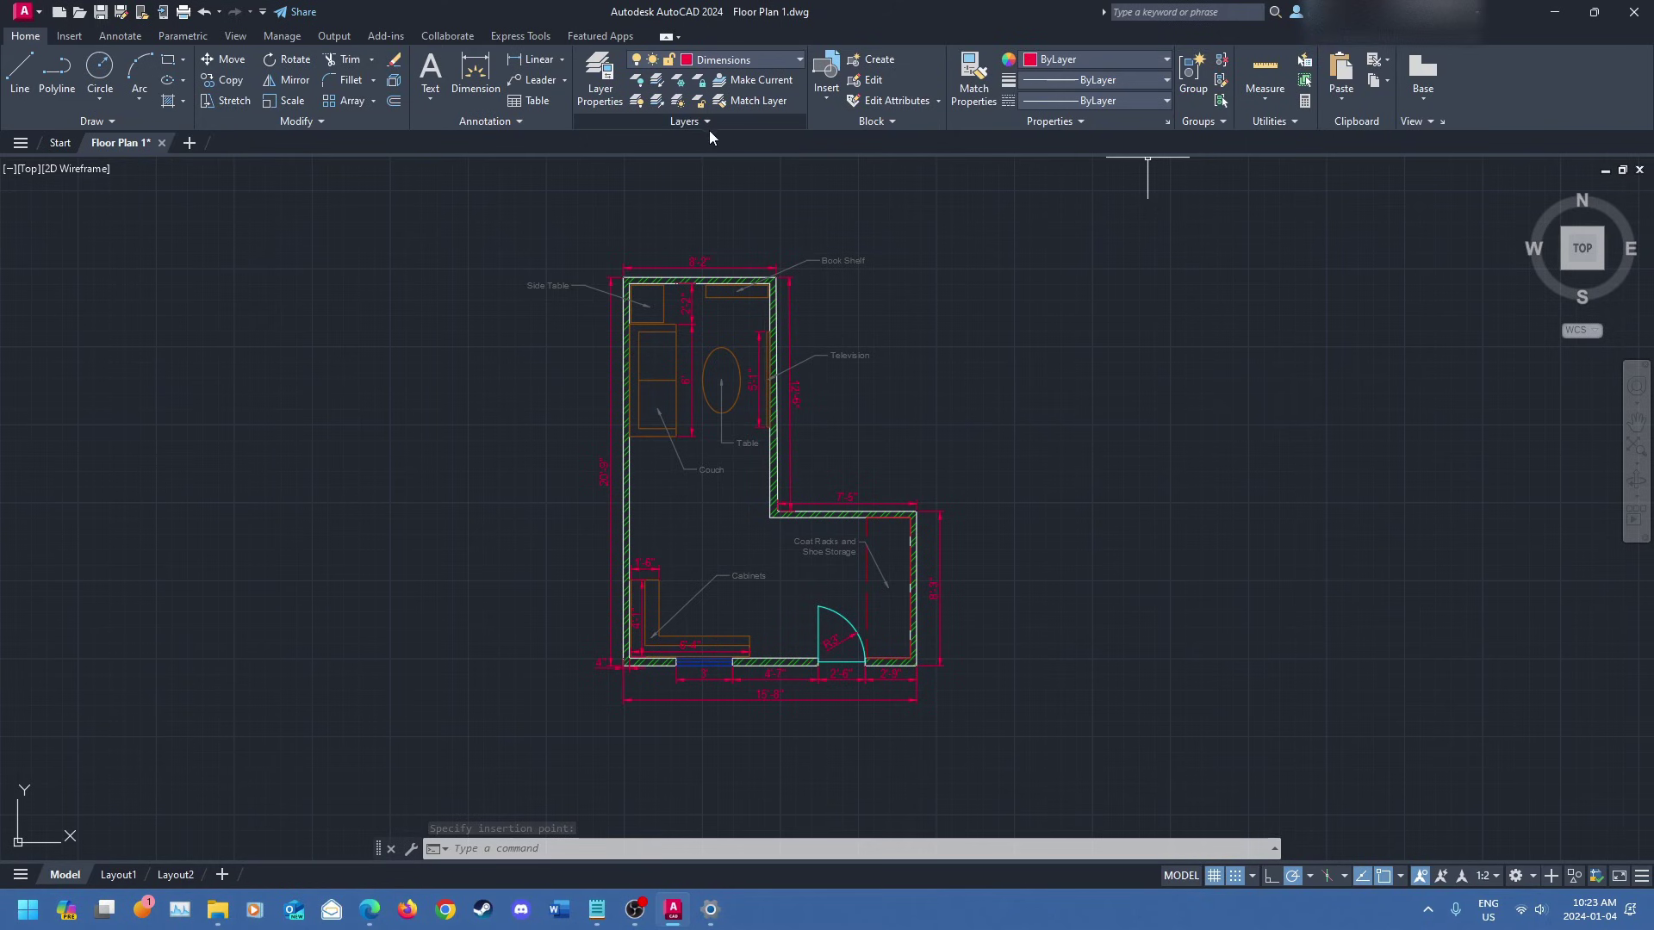
# - Open the Layer Properties Manager and try to freeze the Dimensions layer while it is current
pyautogui.click(601, 92)
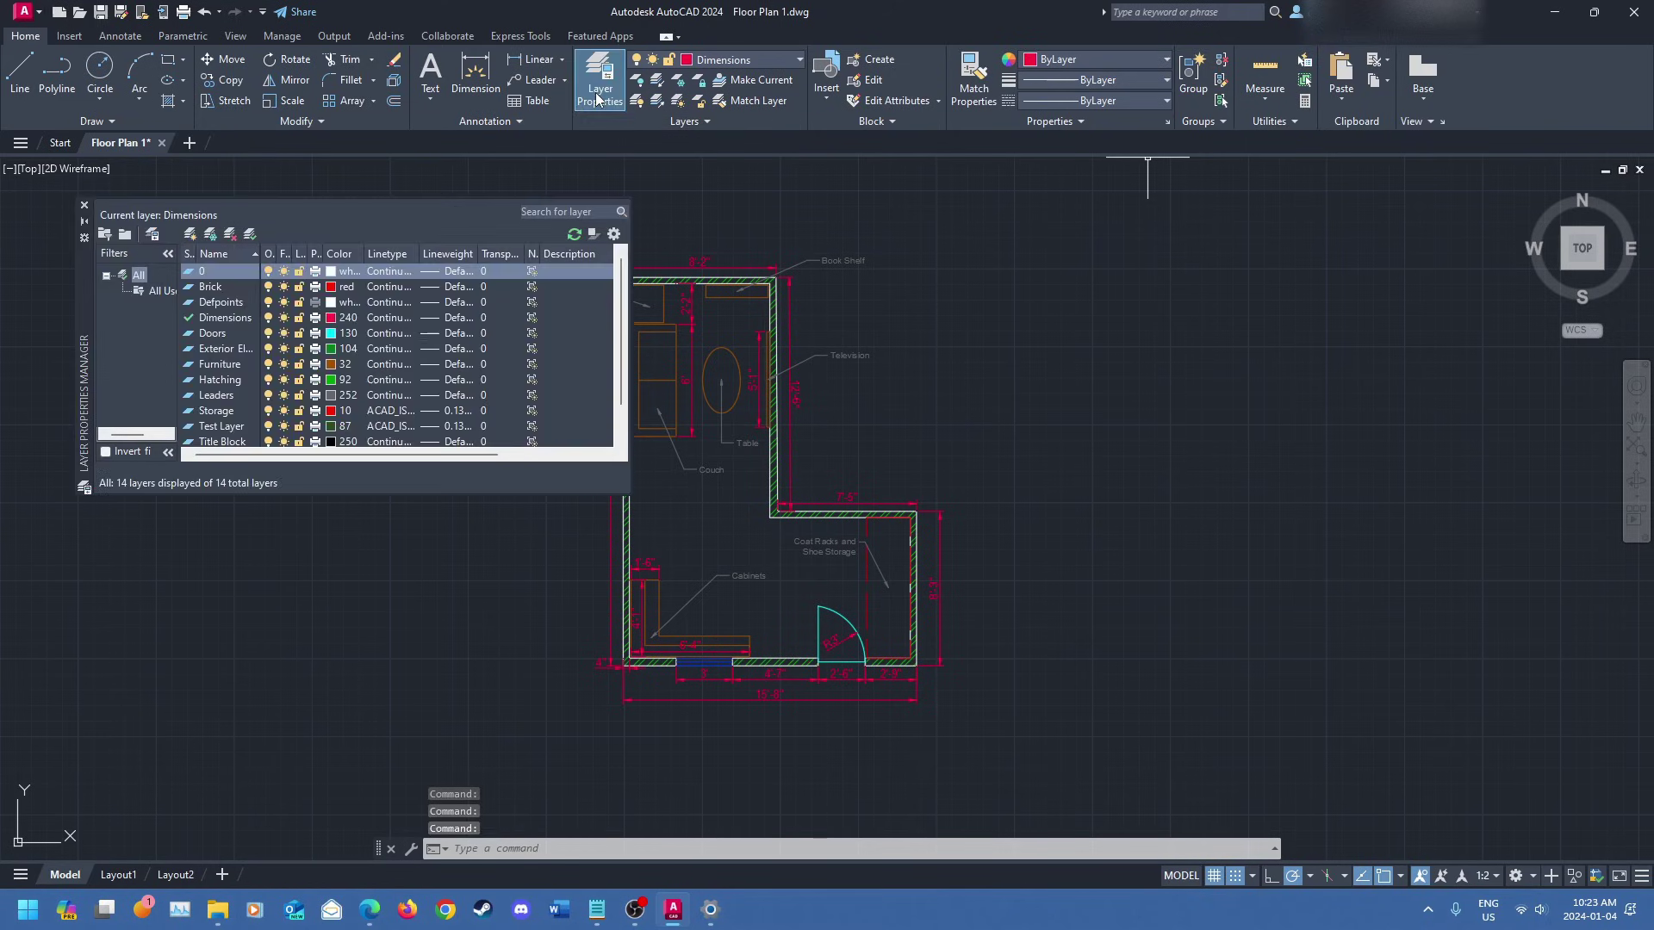
pyautogui.click(283, 318)
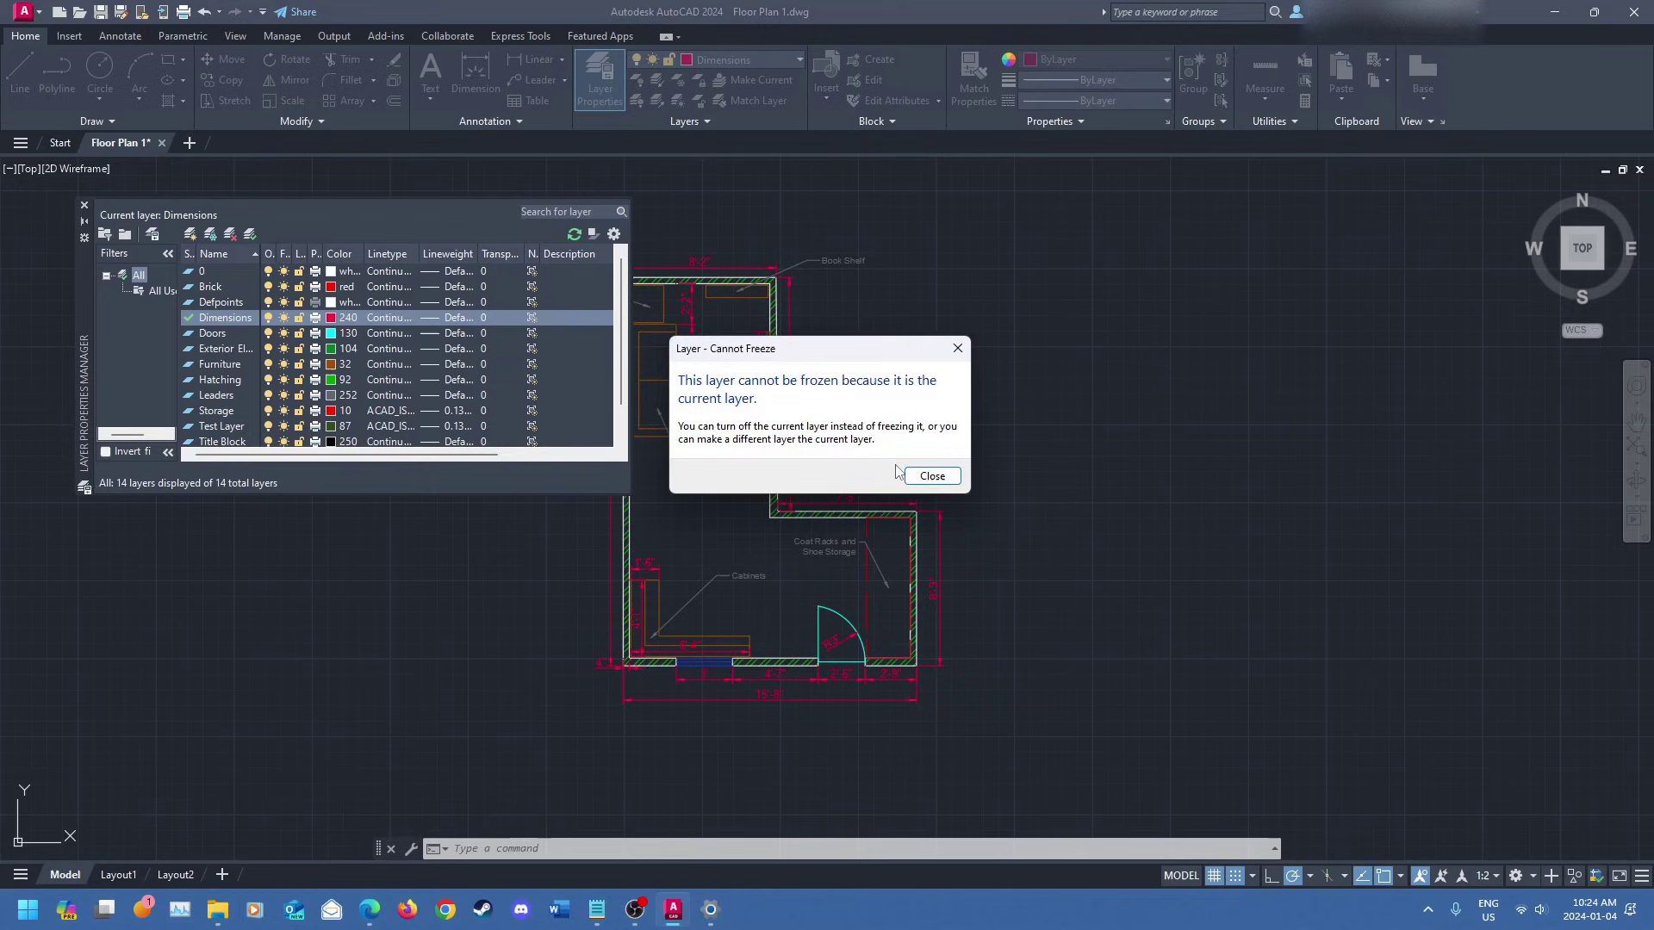
pyautogui.click(925, 477)
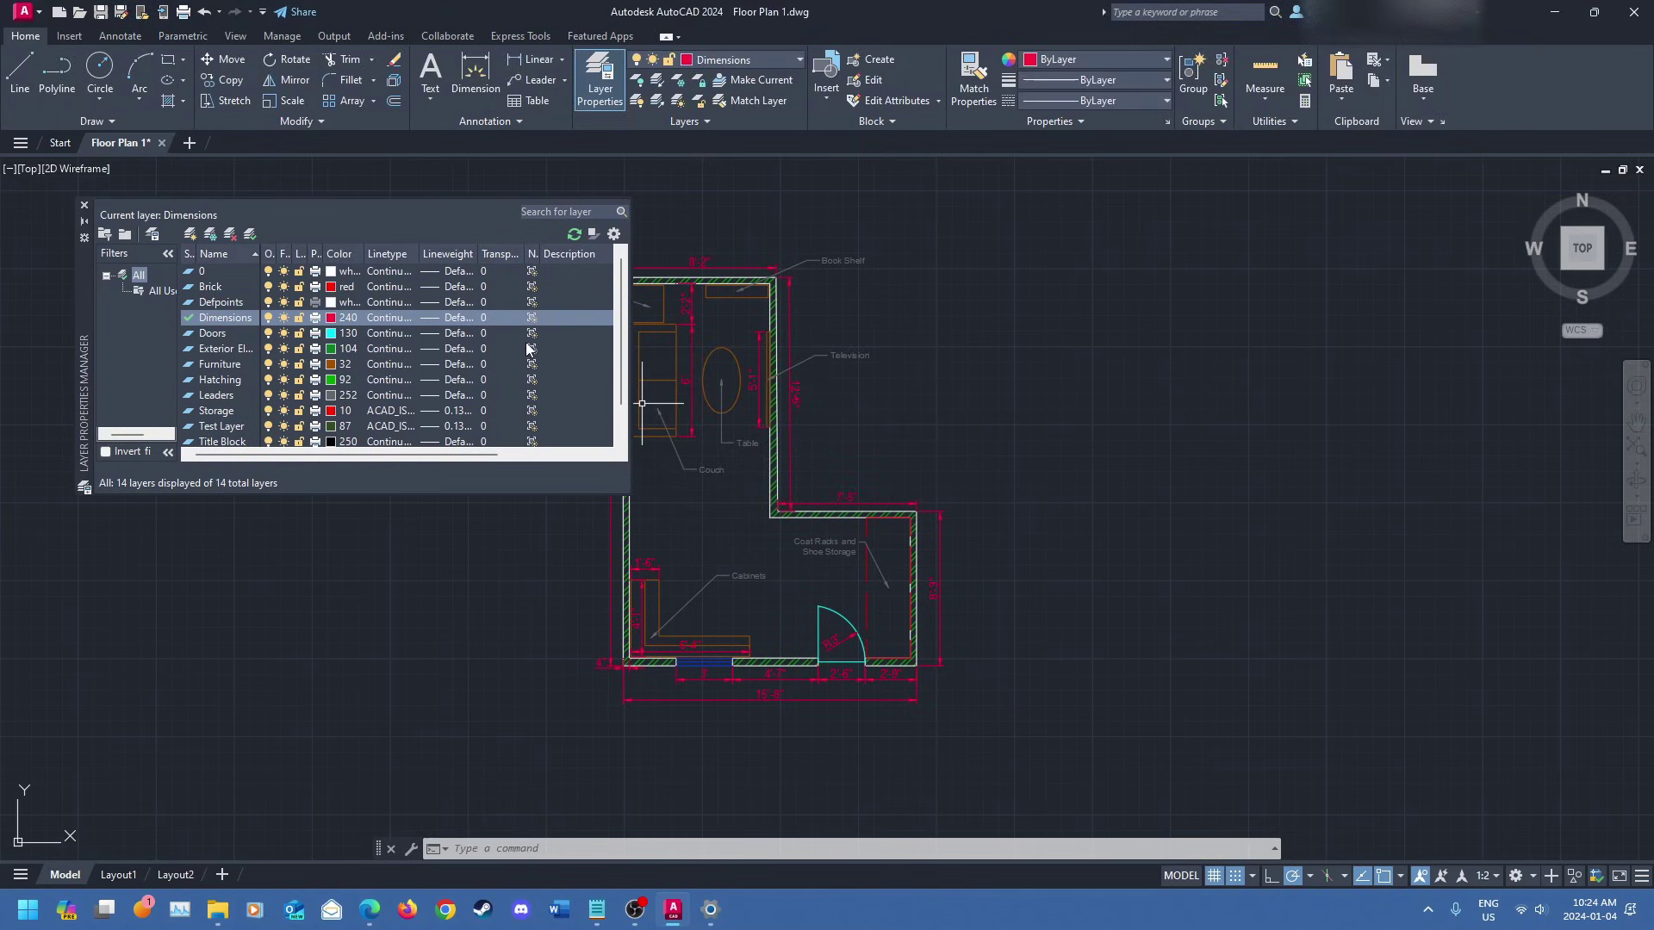
# - Make layer 0 current, freeze the Dimensions layer and close the Layer Properties Manager
pyautogui.click(737, 61)
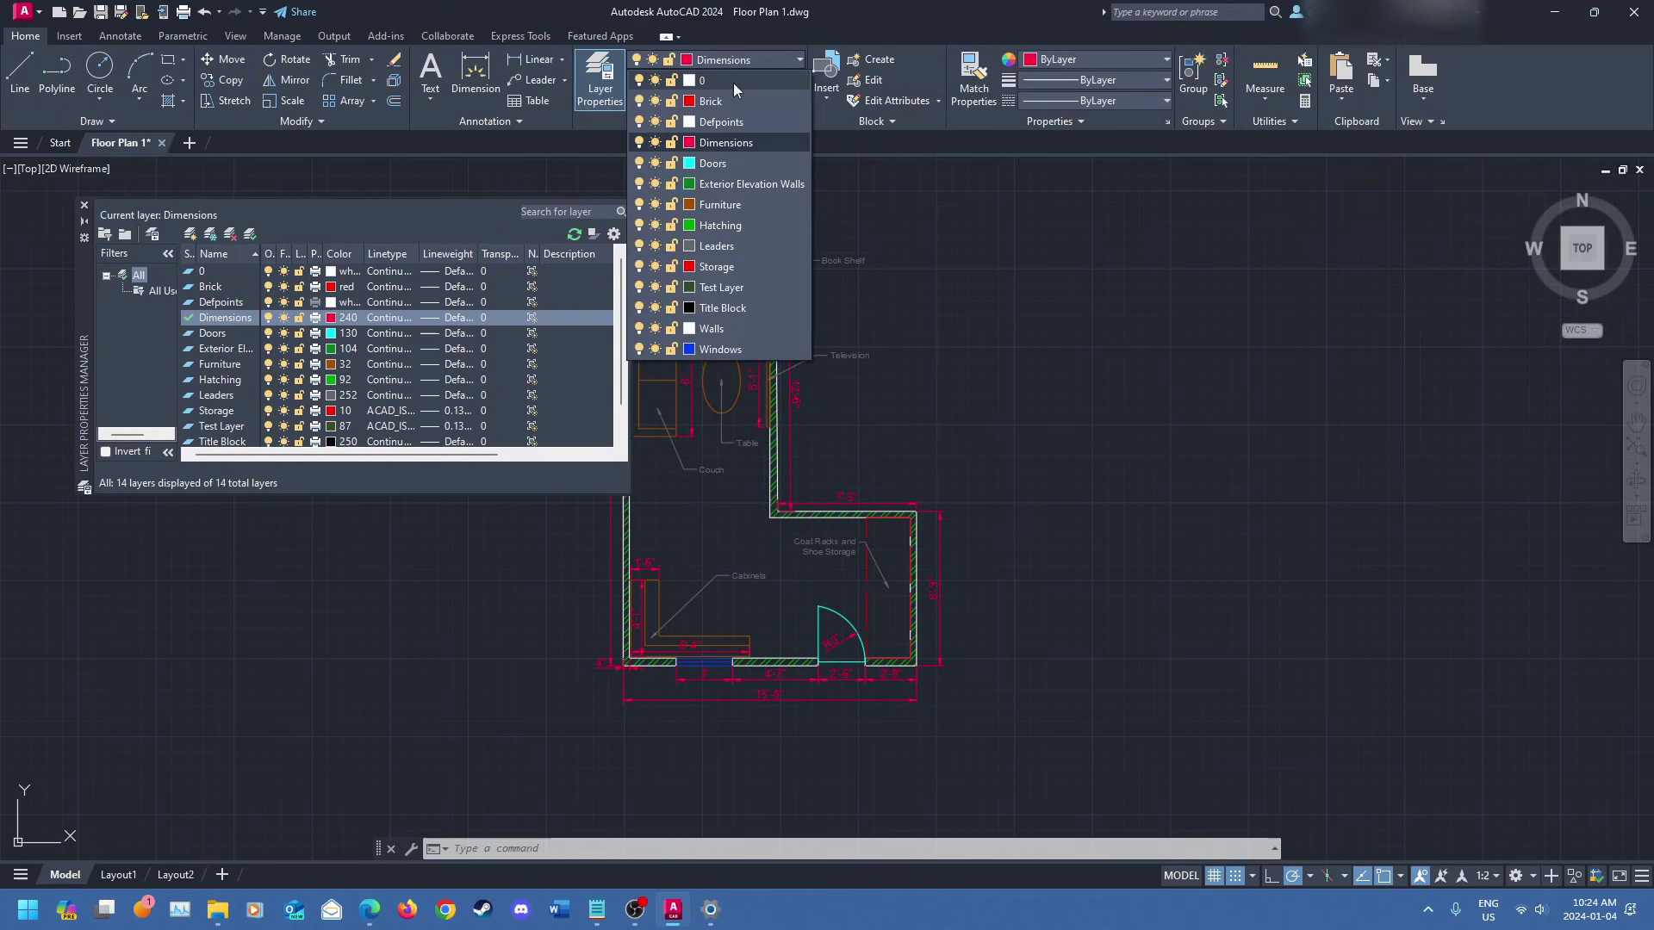
pyautogui.click(732, 81)
pyautogui.click(260, 319)
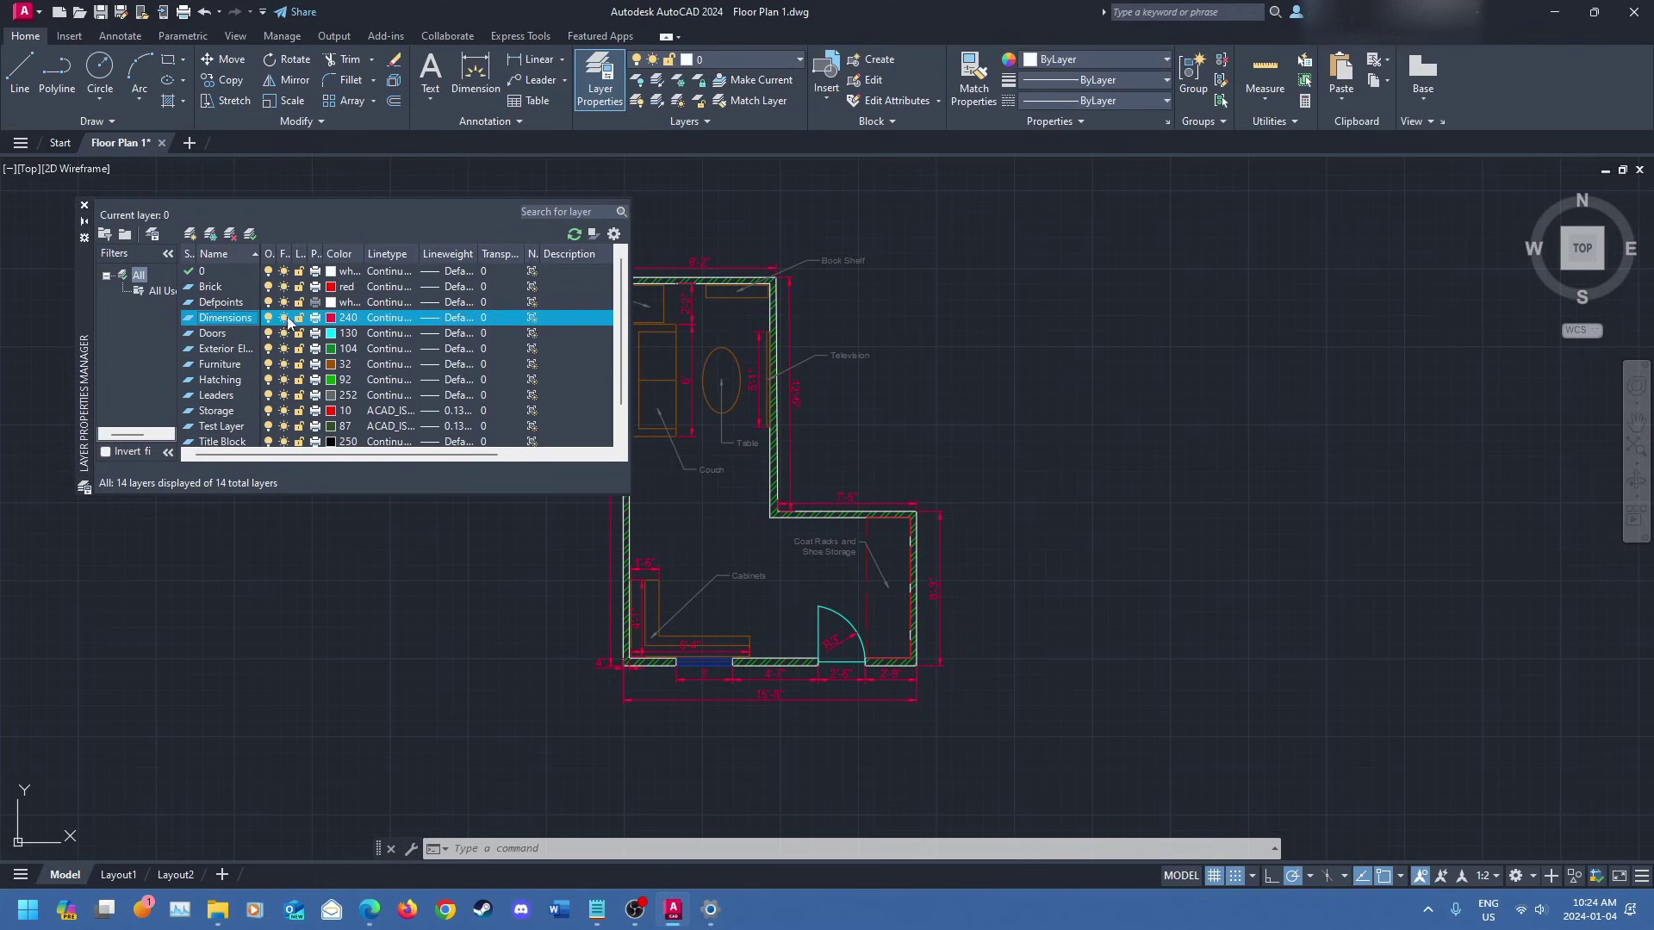
pyautogui.click(283, 318)
pyautogui.click(84, 205)
pyautogui.moveTo(574, 344); pyautogui.dragTo(574, 316, button='middle')
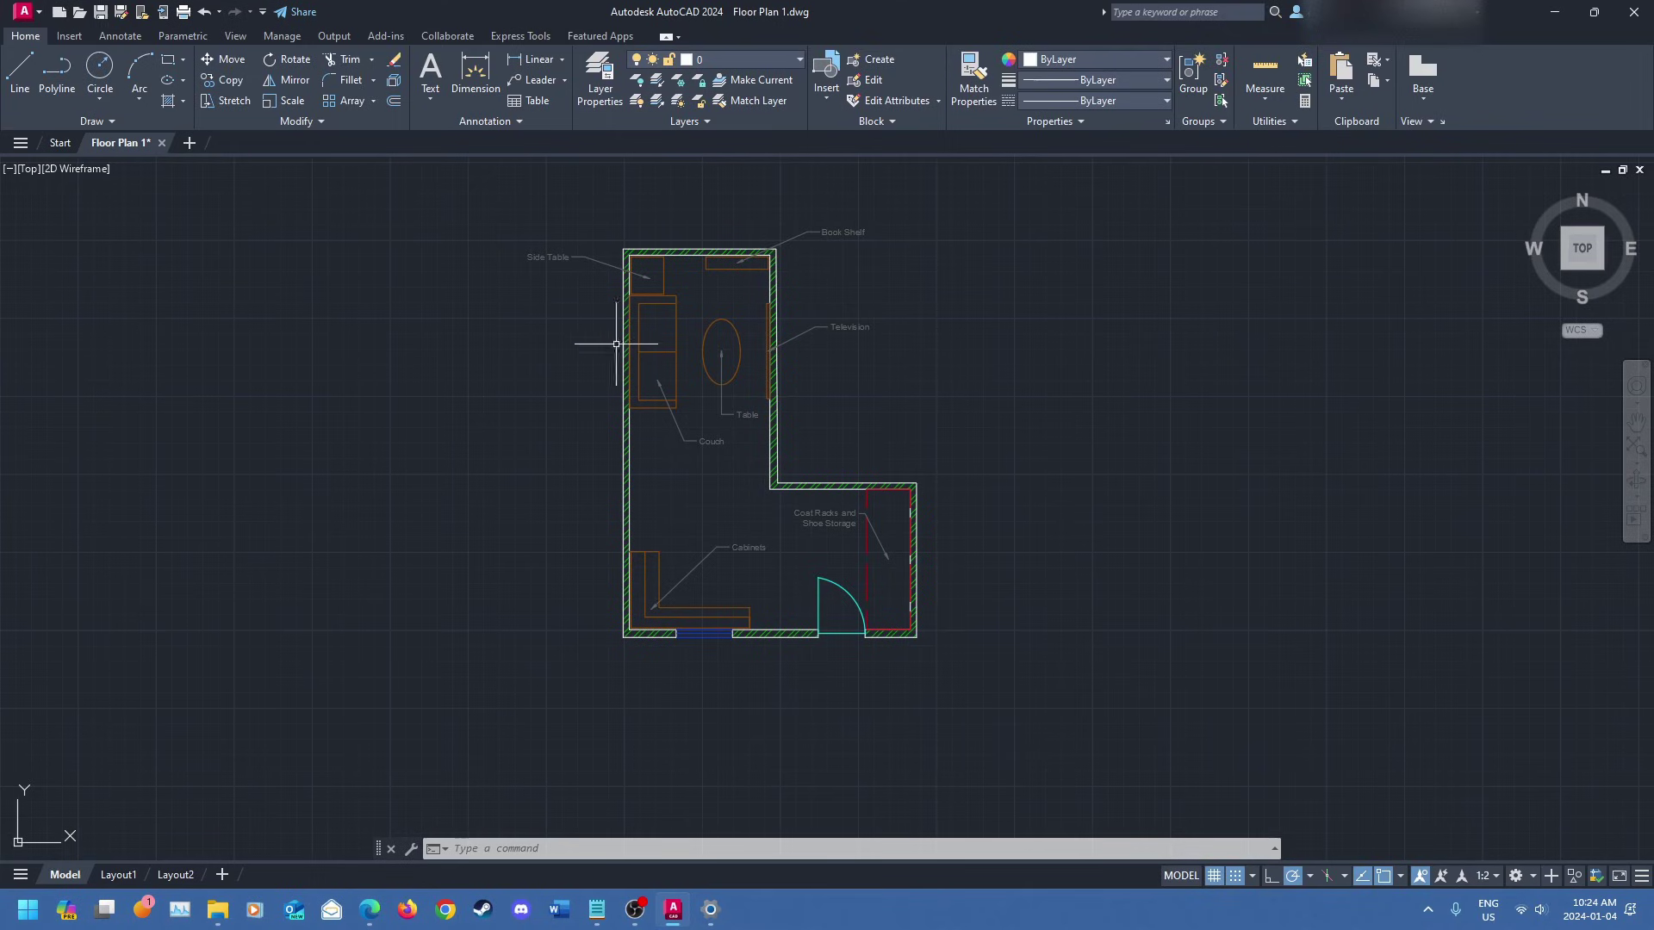
# - Scale the entire copied floor plan by a factor of 2' from its lower-left outer wall corner
pyautogui.click(595, 223)
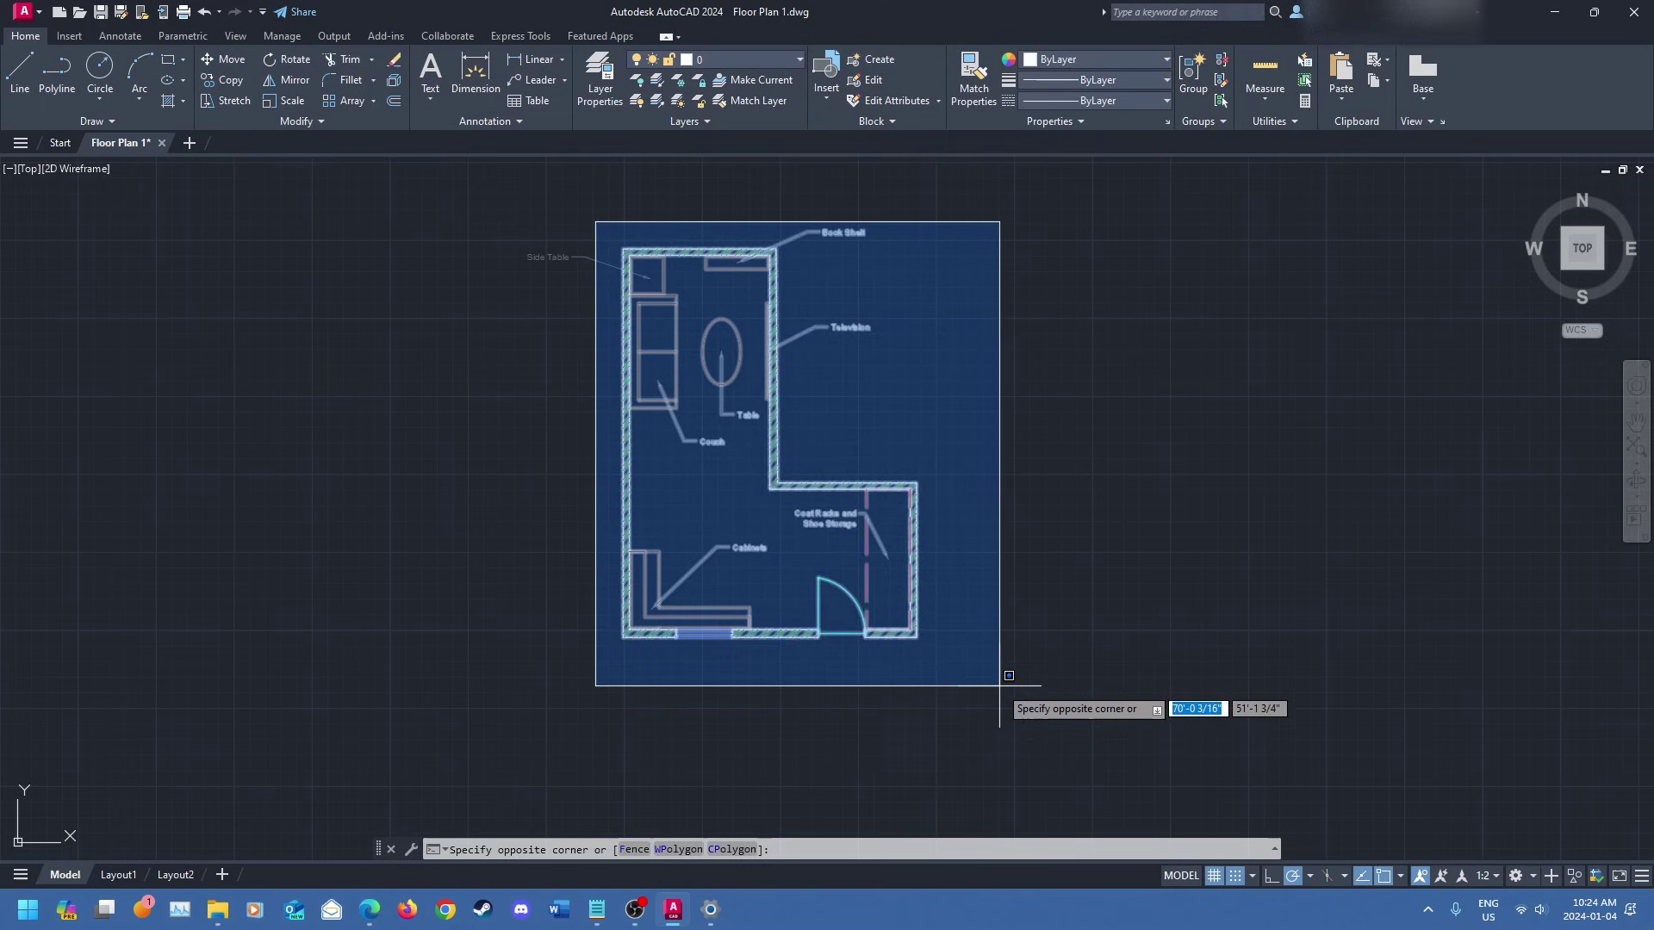
pyautogui.press('Escape')
pyautogui.click(480, 192)
pyautogui.click(1126, 720)
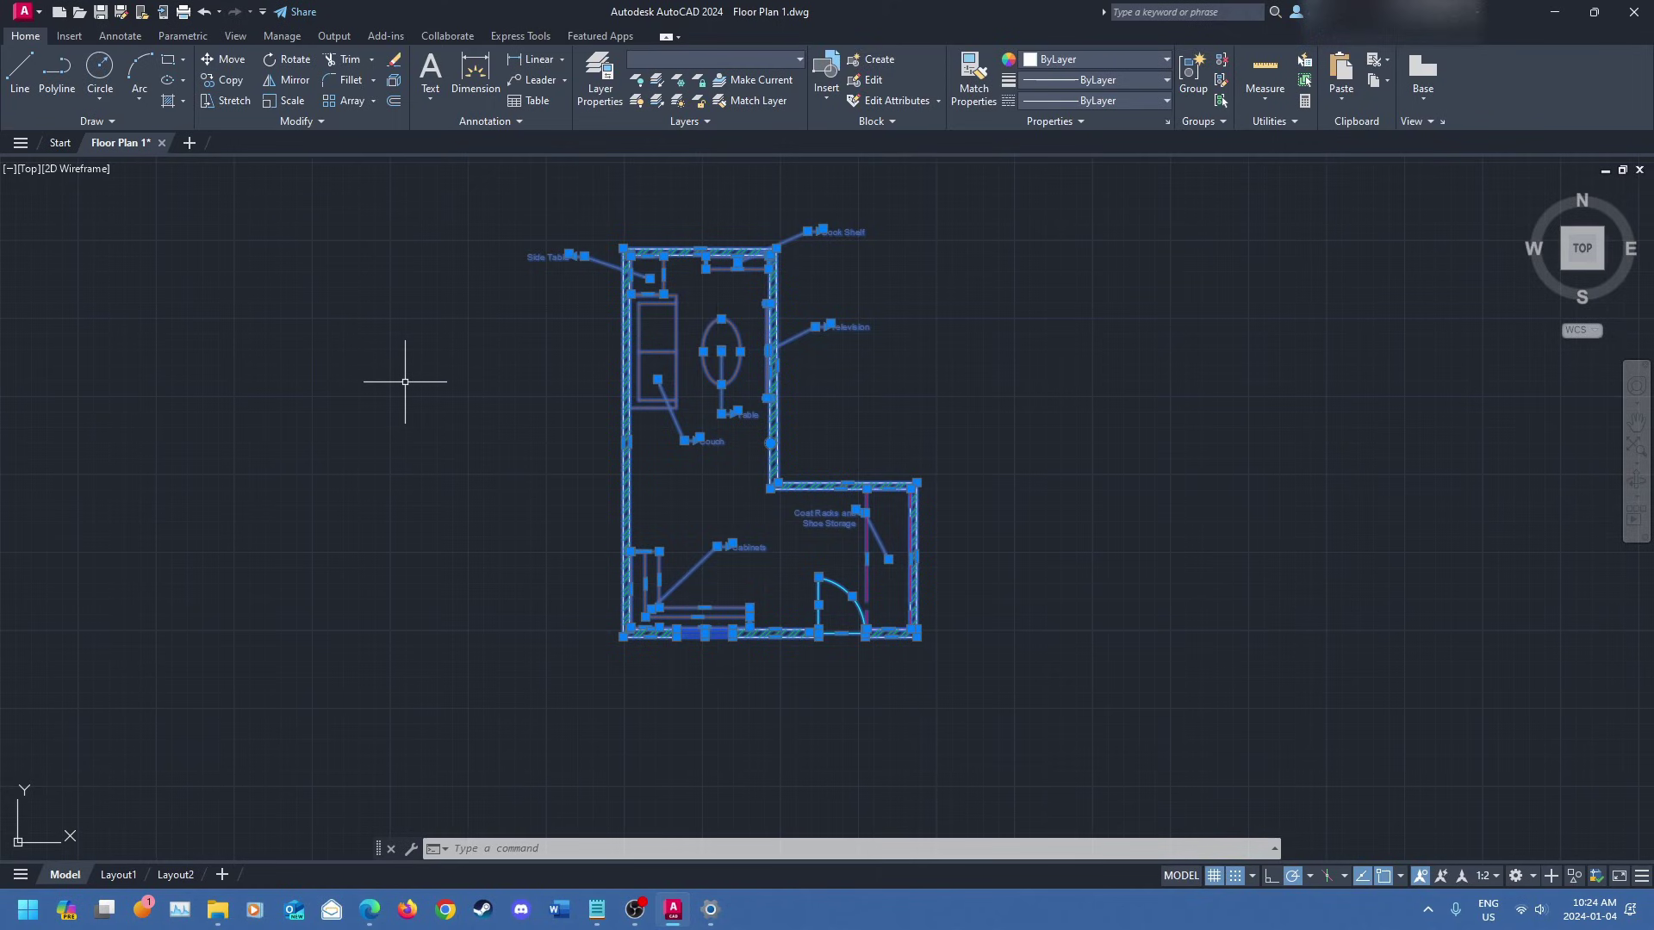
pyautogui.write('scal')
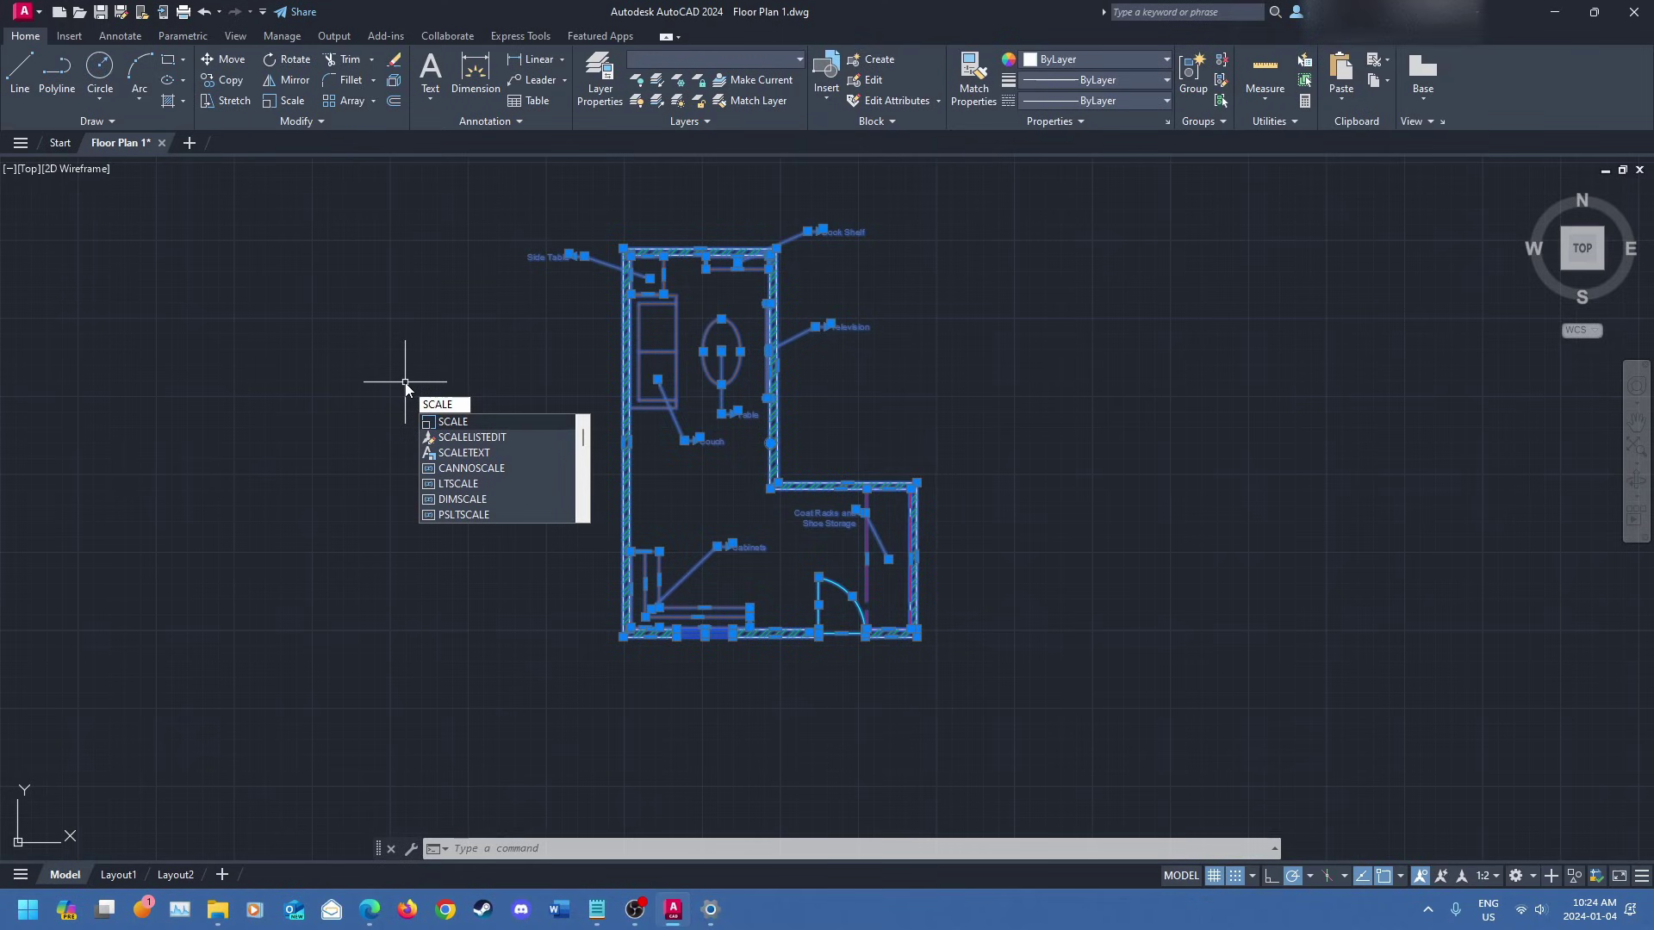
pyautogui.press('Return')
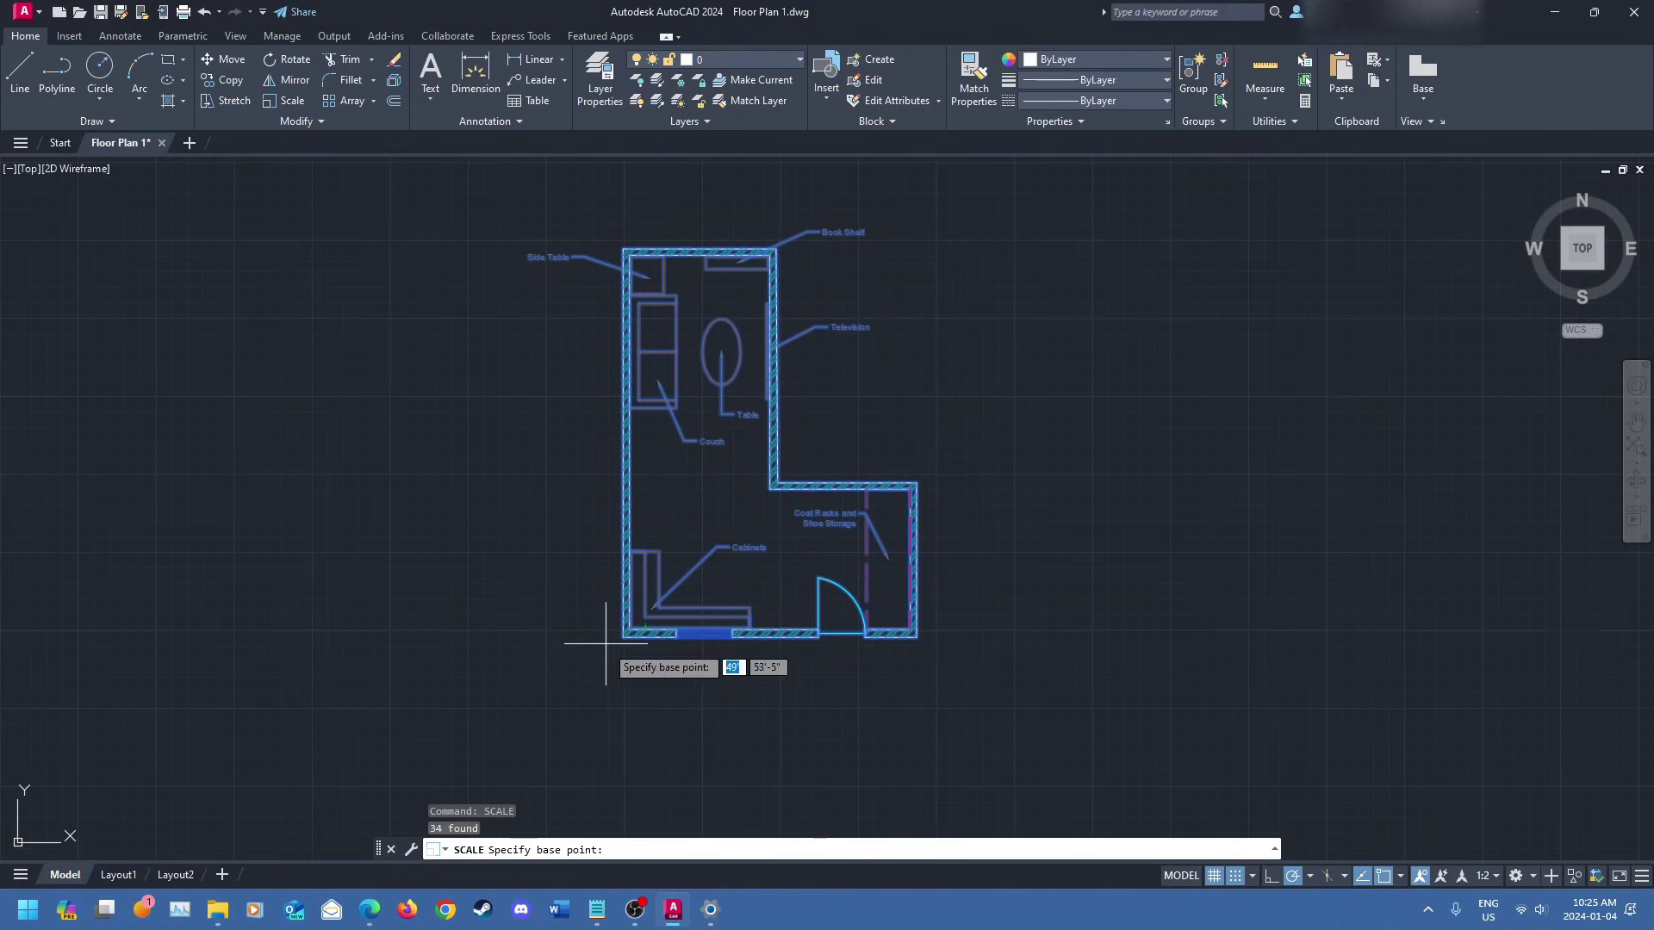
pyautogui.scroll(6, 622, 644)
pyautogui.scroll(3, 621, 620)
pyautogui.click(628, 586)
pyautogui.scroll(-7, 628, 603)
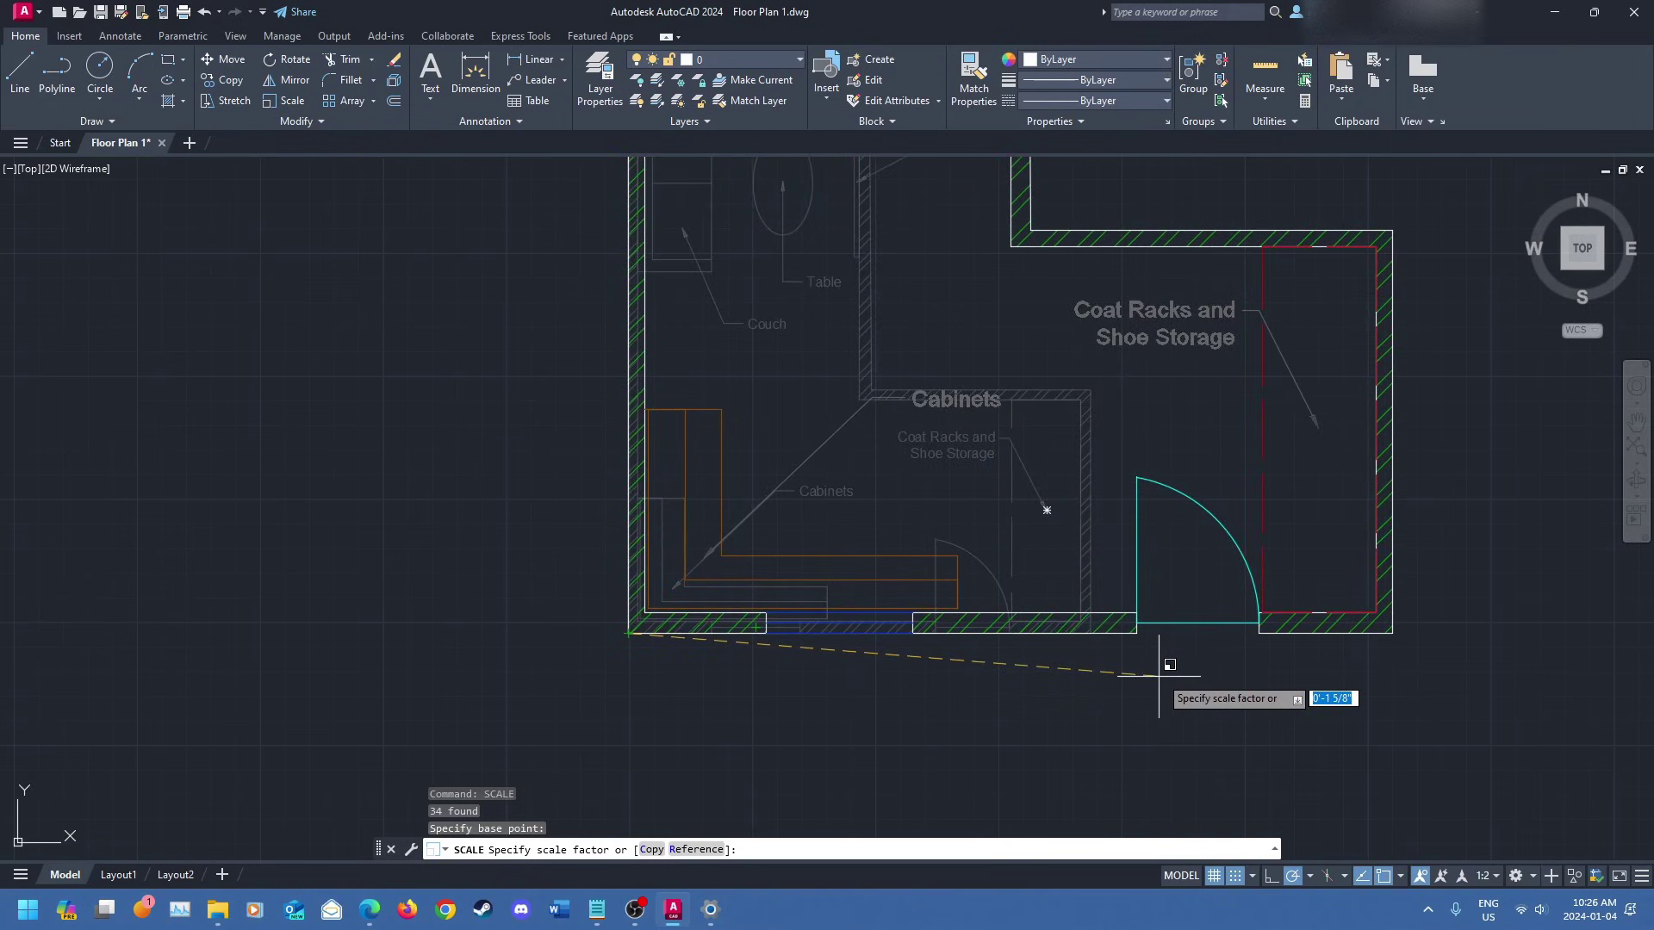
pyautogui.scroll(-7, 1181, 673)
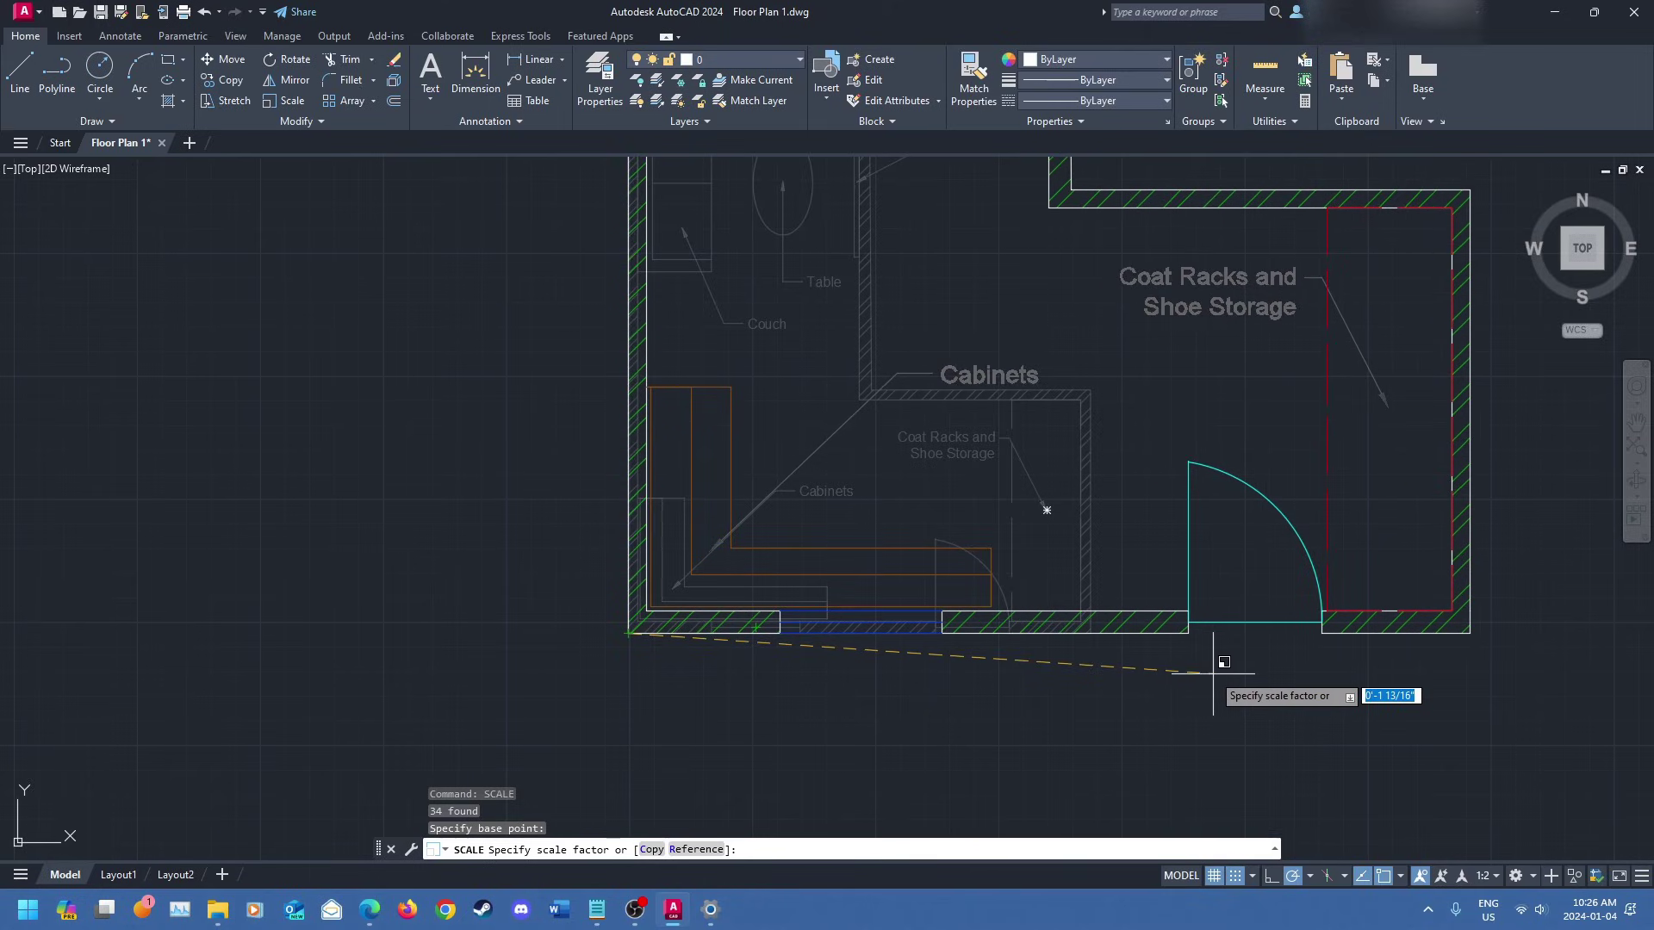
pyautogui.moveTo(1211, 664); pyautogui.dragTo(654, 686, button='middle')
pyautogui.scroll(5, 680, 676)
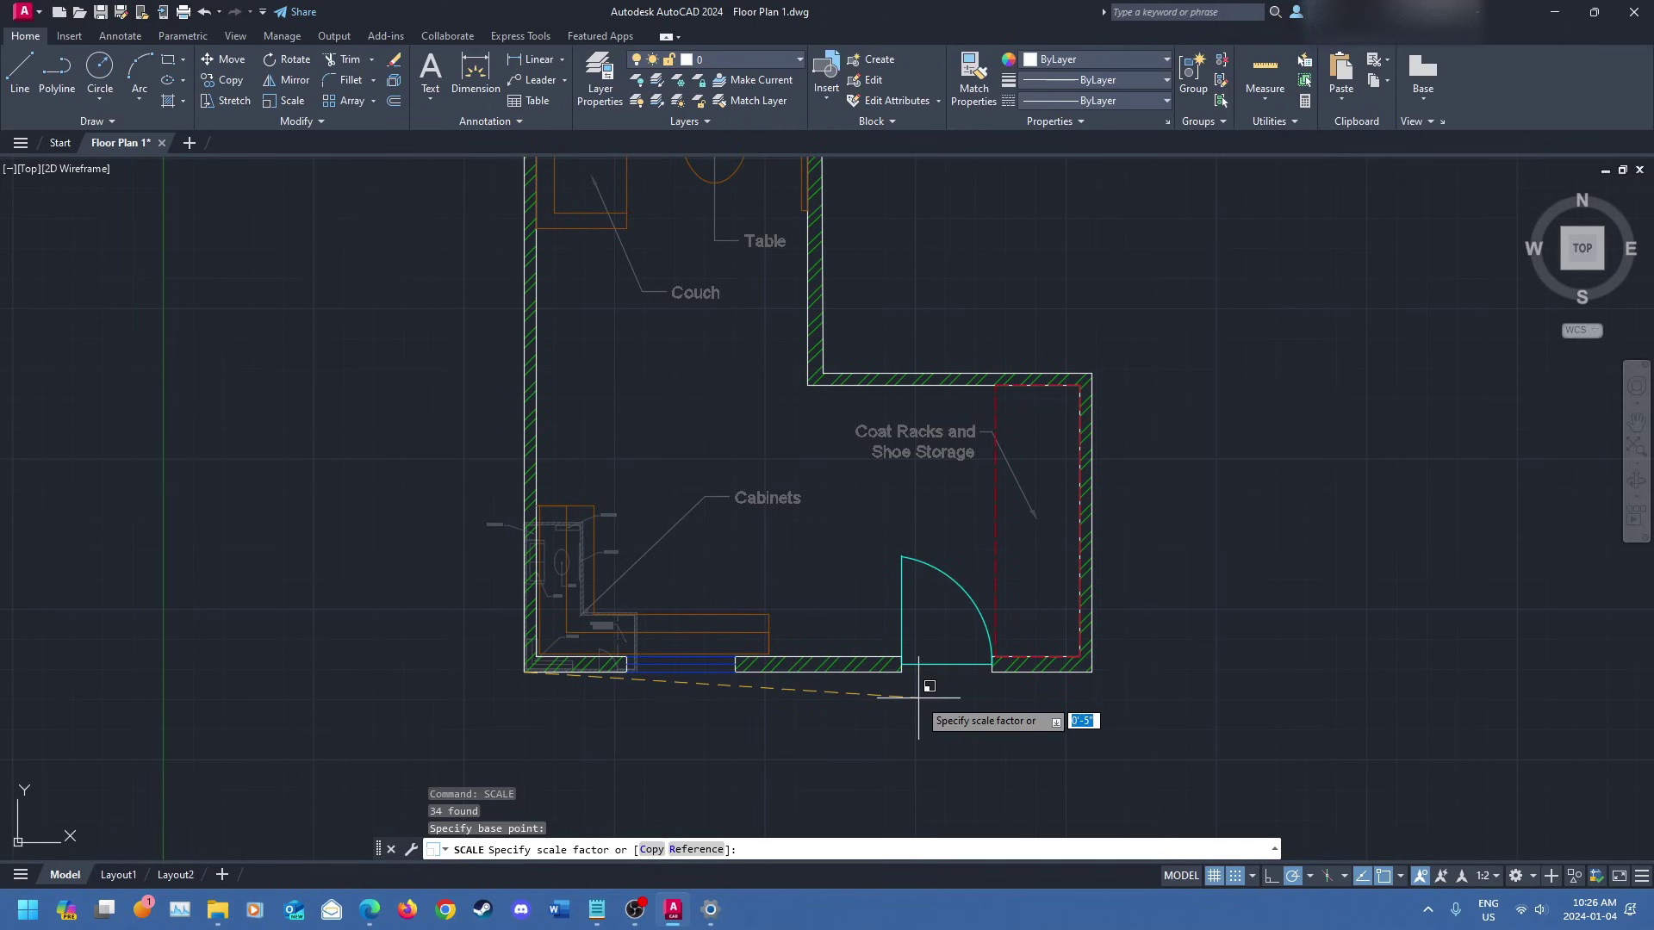
pyautogui.write("2'")
pyautogui.press('Return')
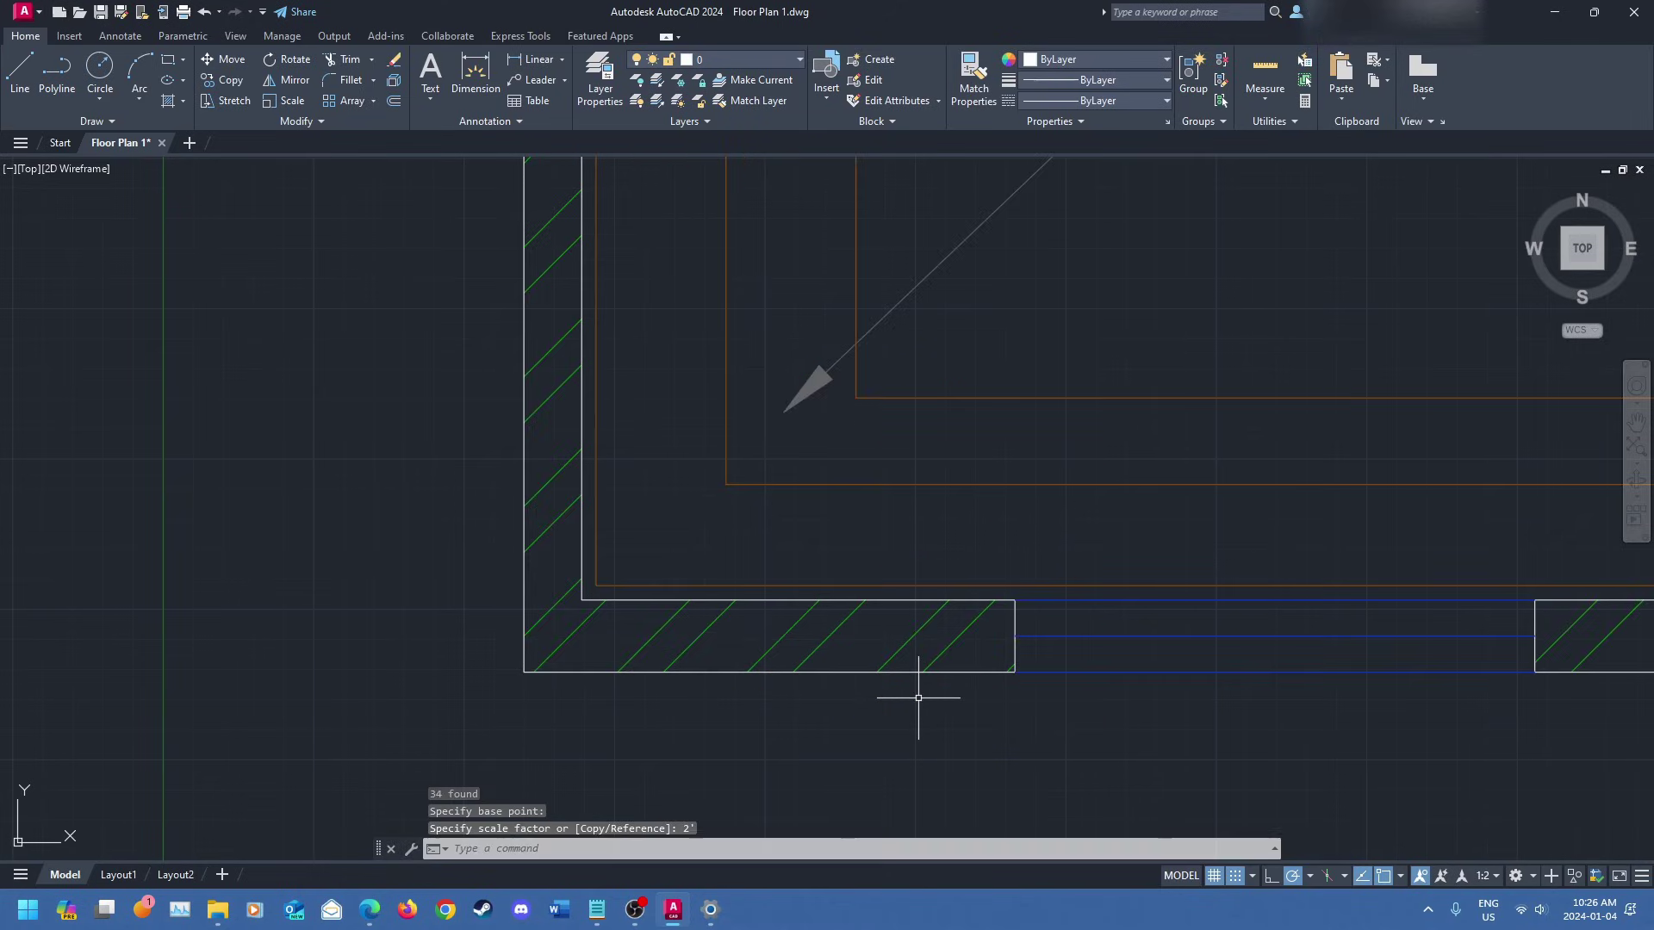
# - Examine the enlarged floor plan around the door, cabinets and coat rack storage, and its size beside the original drawings
pyautogui.scroll(-8, 1053, 333)
pyautogui.moveTo(1292, 483)
pyautogui.mouseDown(button='middle')
pyautogui.moveTo(1041, 487)
pyautogui.moveTo(748, 561)
pyautogui.mouseUp(button='middle')
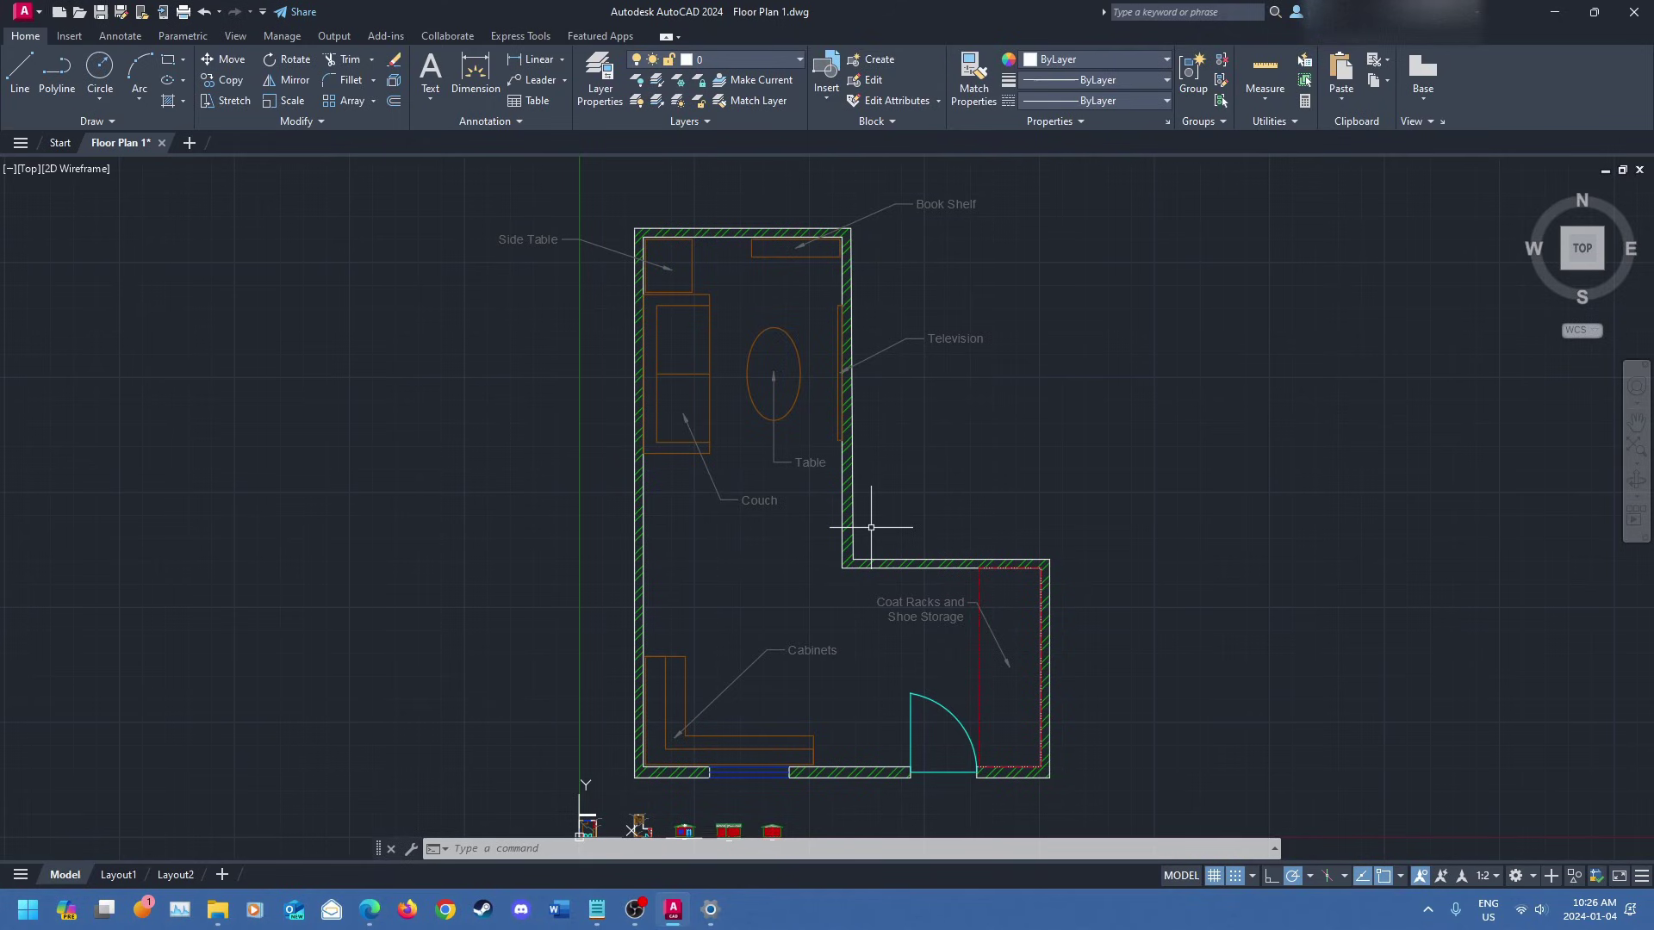
pyautogui.scroll(2, 1007, 689)
pyautogui.moveTo(954, 652); pyautogui.dragTo(919, 478, button='middle')
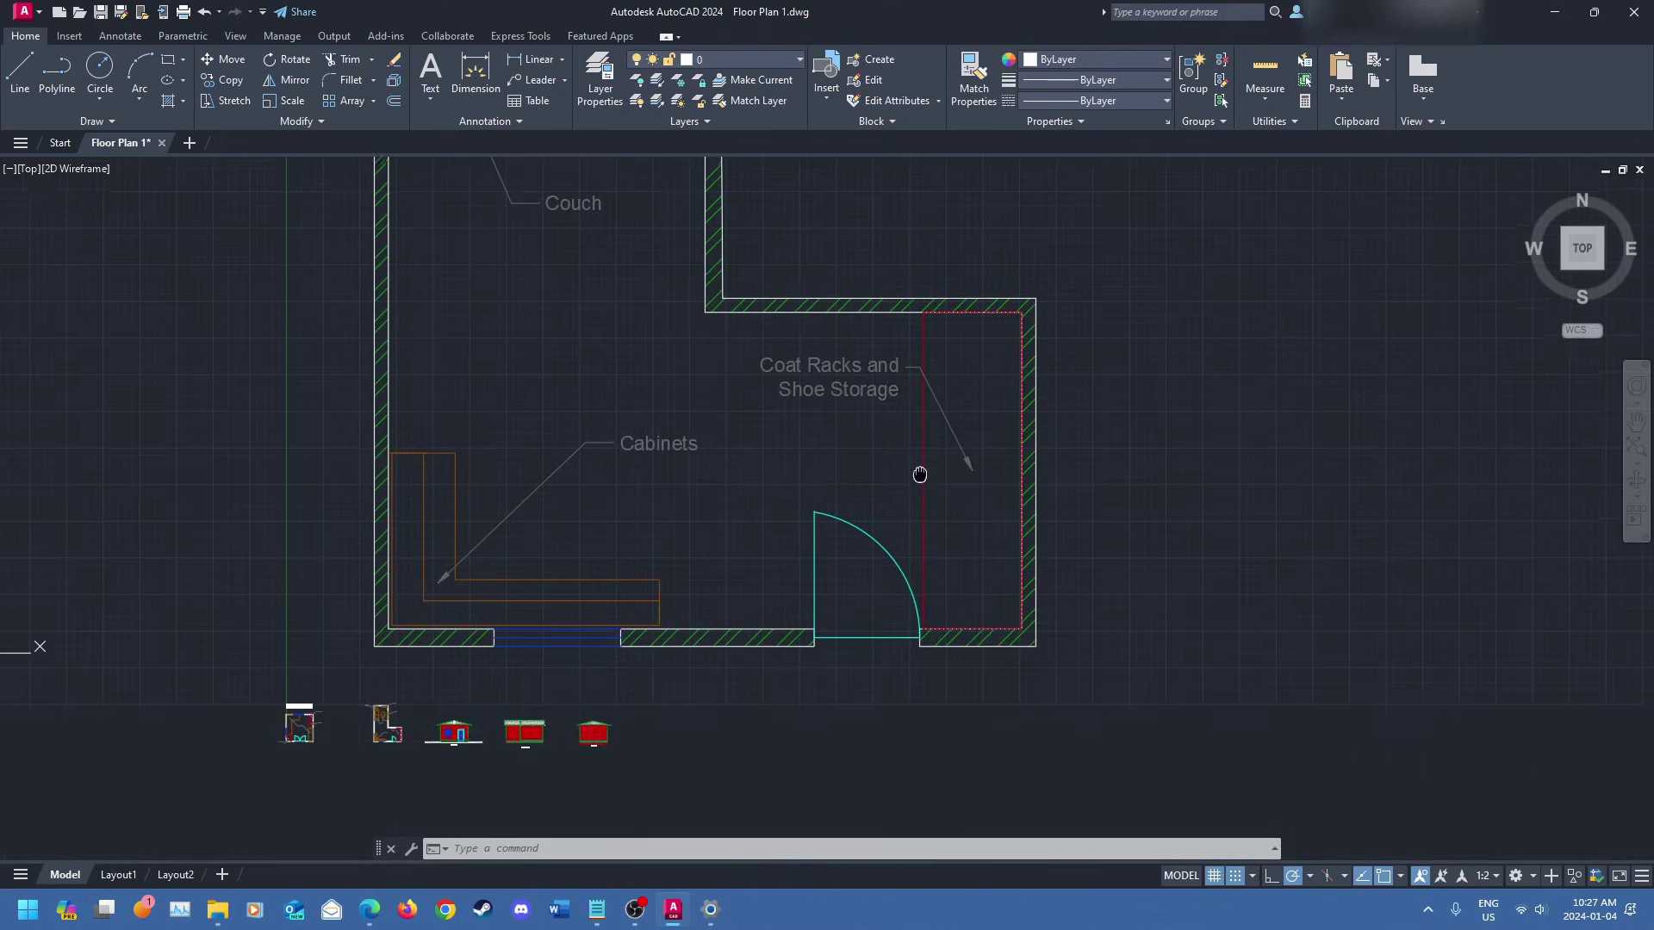
pyautogui.scroll(4, 919, 479)
pyautogui.moveTo(805, 638); pyautogui.dragTo(871, 483, button='middle')
pyautogui.scroll(2, 546, 630)
pyautogui.scroll(-2, 547, 631)
pyautogui.moveTo(1071, 579); pyautogui.dragTo(893, 609, button='middle')
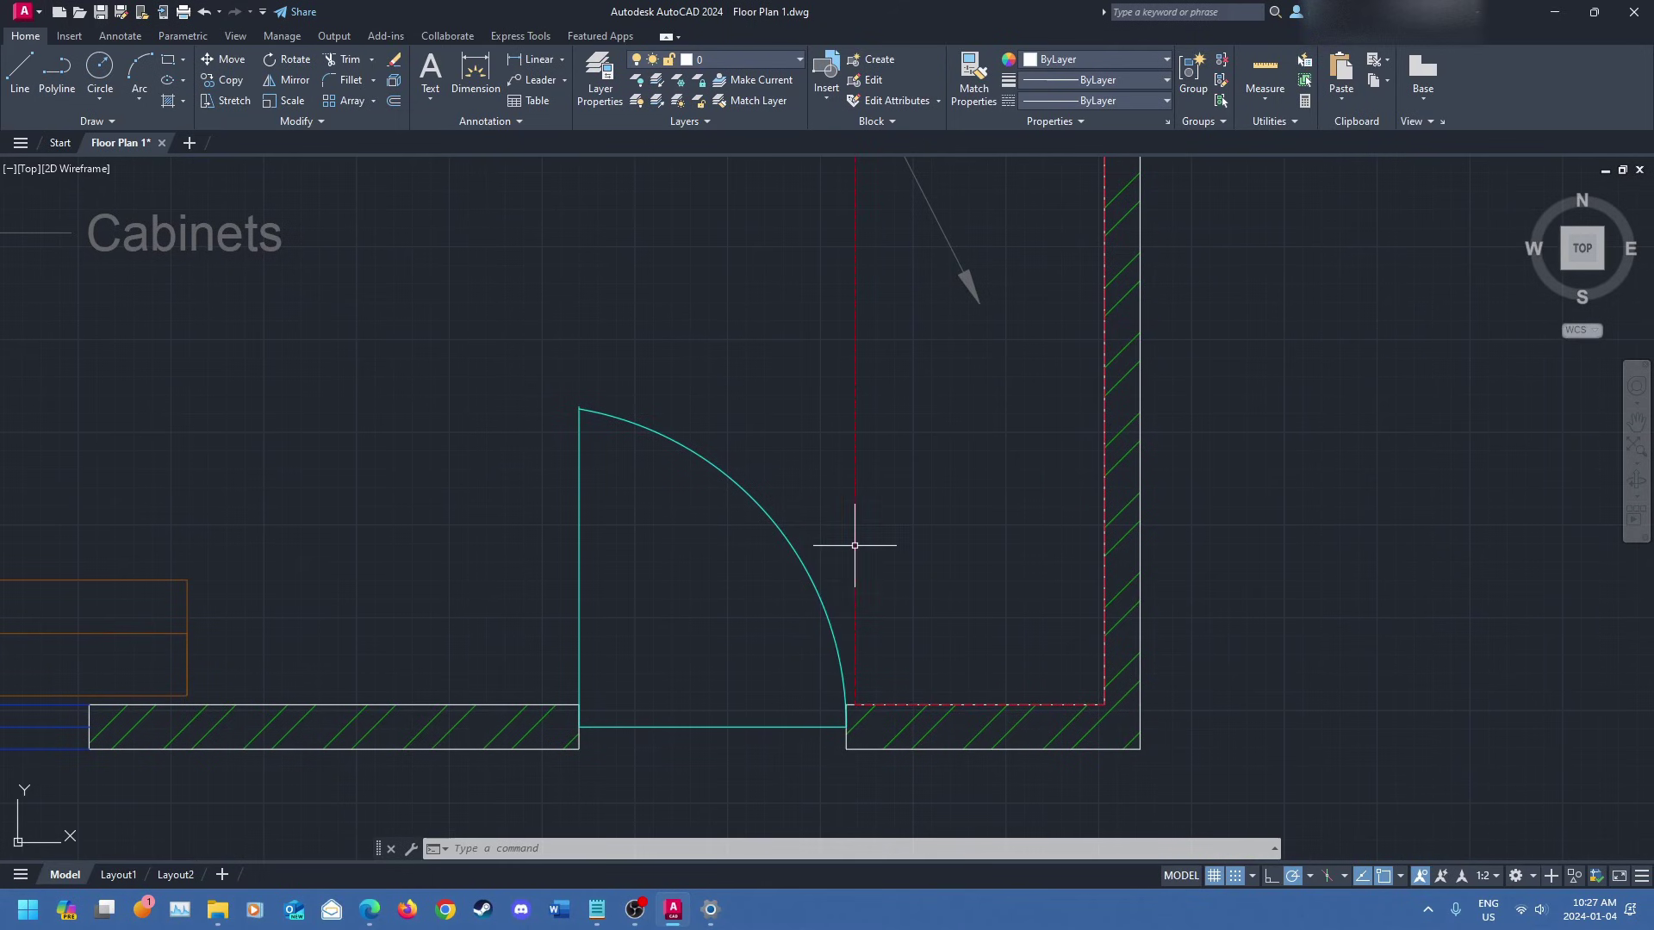
pyautogui.scroll(-5, 646, 632)
pyautogui.moveTo(568, 558)
pyautogui.mouseDown(button='middle')
pyautogui.moveTo(1098, 634)
pyautogui.moveTo(1122, 483)
pyautogui.moveTo(1111, 405)
pyautogui.mouseUp(button='middle')
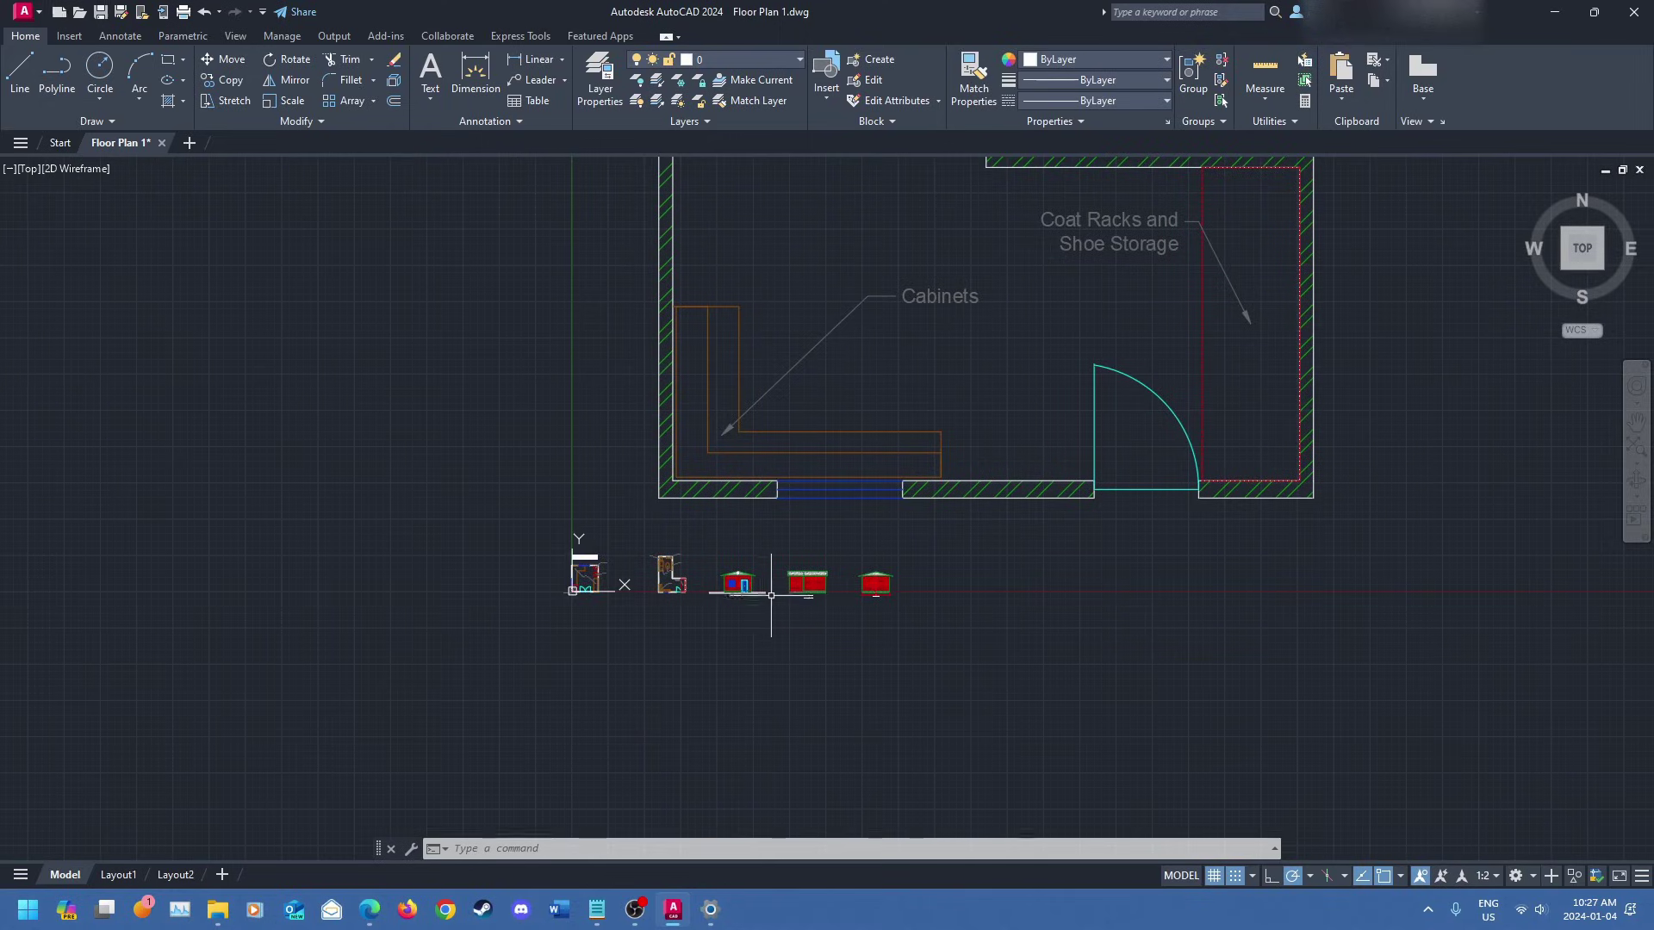
# - Compare the coat rack storage outline in the original floor plan with the one in the enlarged copy
pyautogui.scroll(5, 664, 571)
pyautogui.scroll(-5, 757, 539)
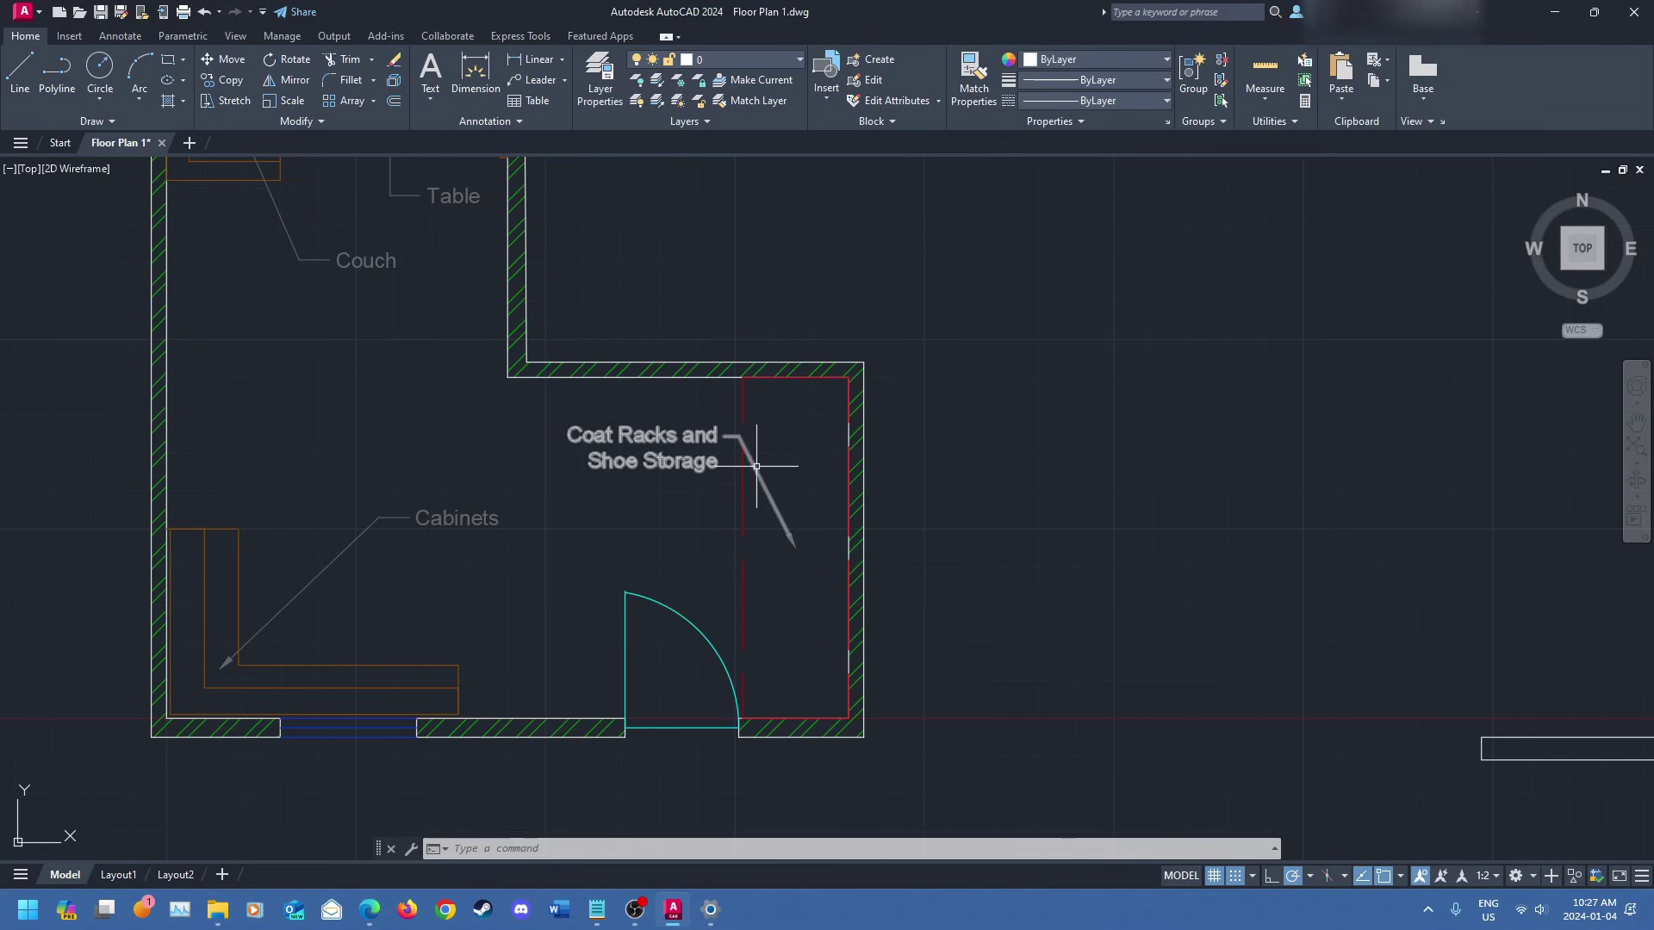
pyautogui.scroll(-3, 891, 462)
pyautogui.moveTo(897, 461)
pyautogui.mouseDown(button='middle')
pyautogui.moveTo(739, 491)
pyautogui.moveTo(683, 723)
pyautogui.mouseUp(button='middle')
pyautogui.scroll(-5, 857, 543)
pyautogui.scroll(-4, 997, 553)
pyautogui.moveTo(997, 373); pyautogui.dragTo(934, 631, button='middle')
pyautogui.scroll(-2, 952, 561)
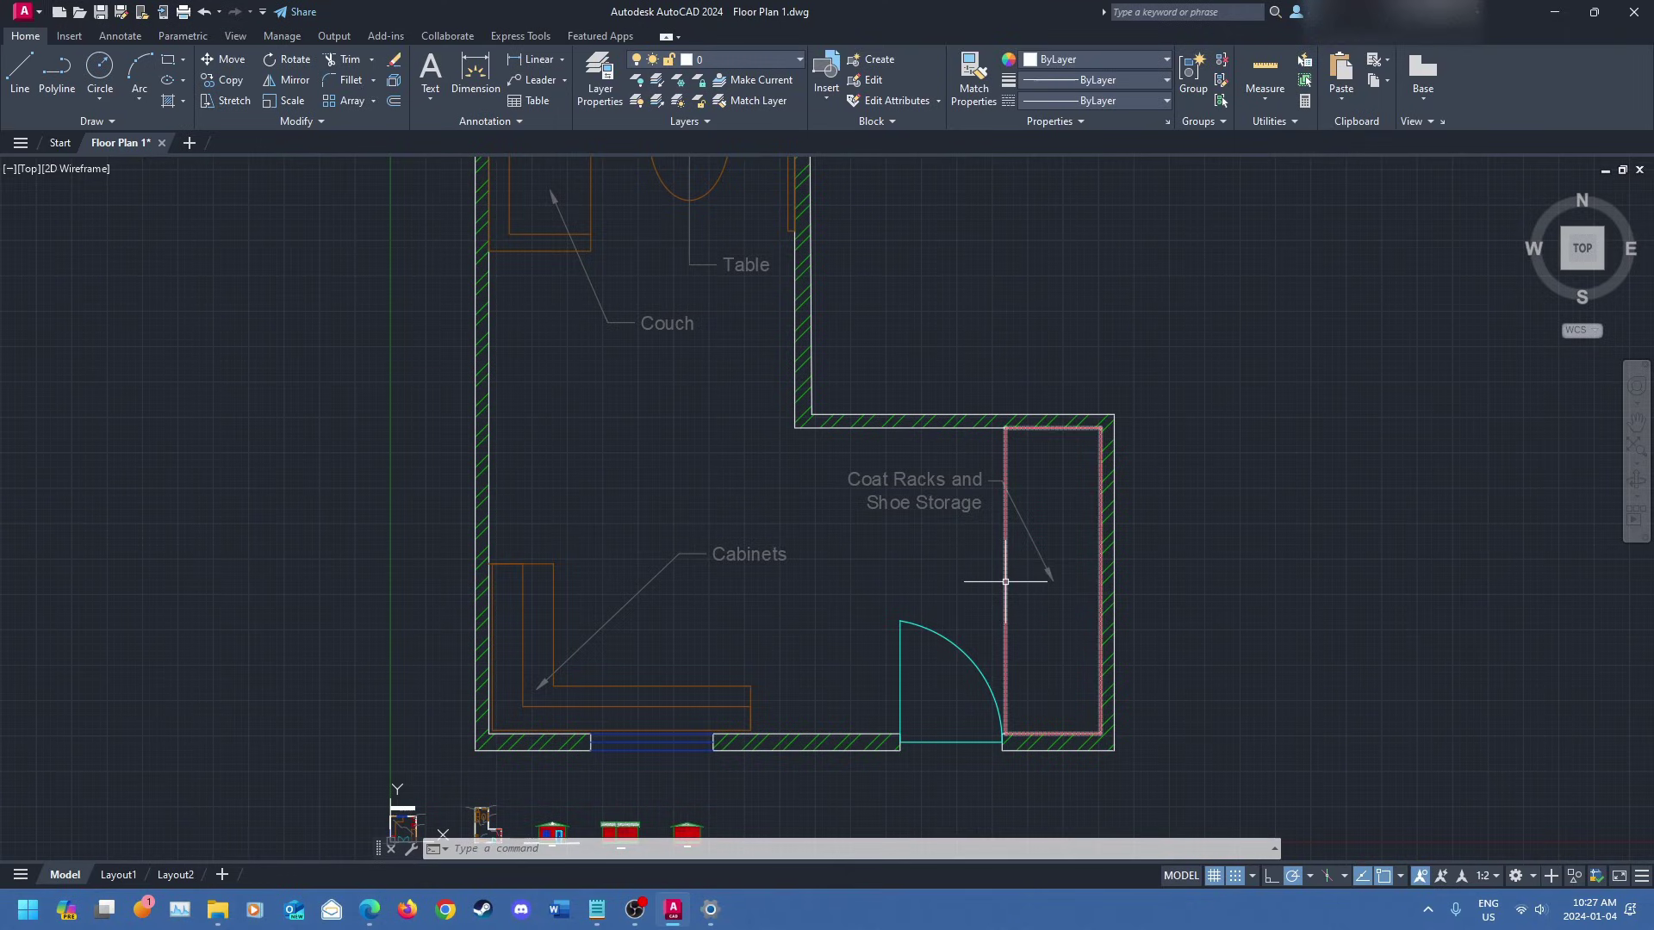
pyautogui.scroll(-2, 991, 573)
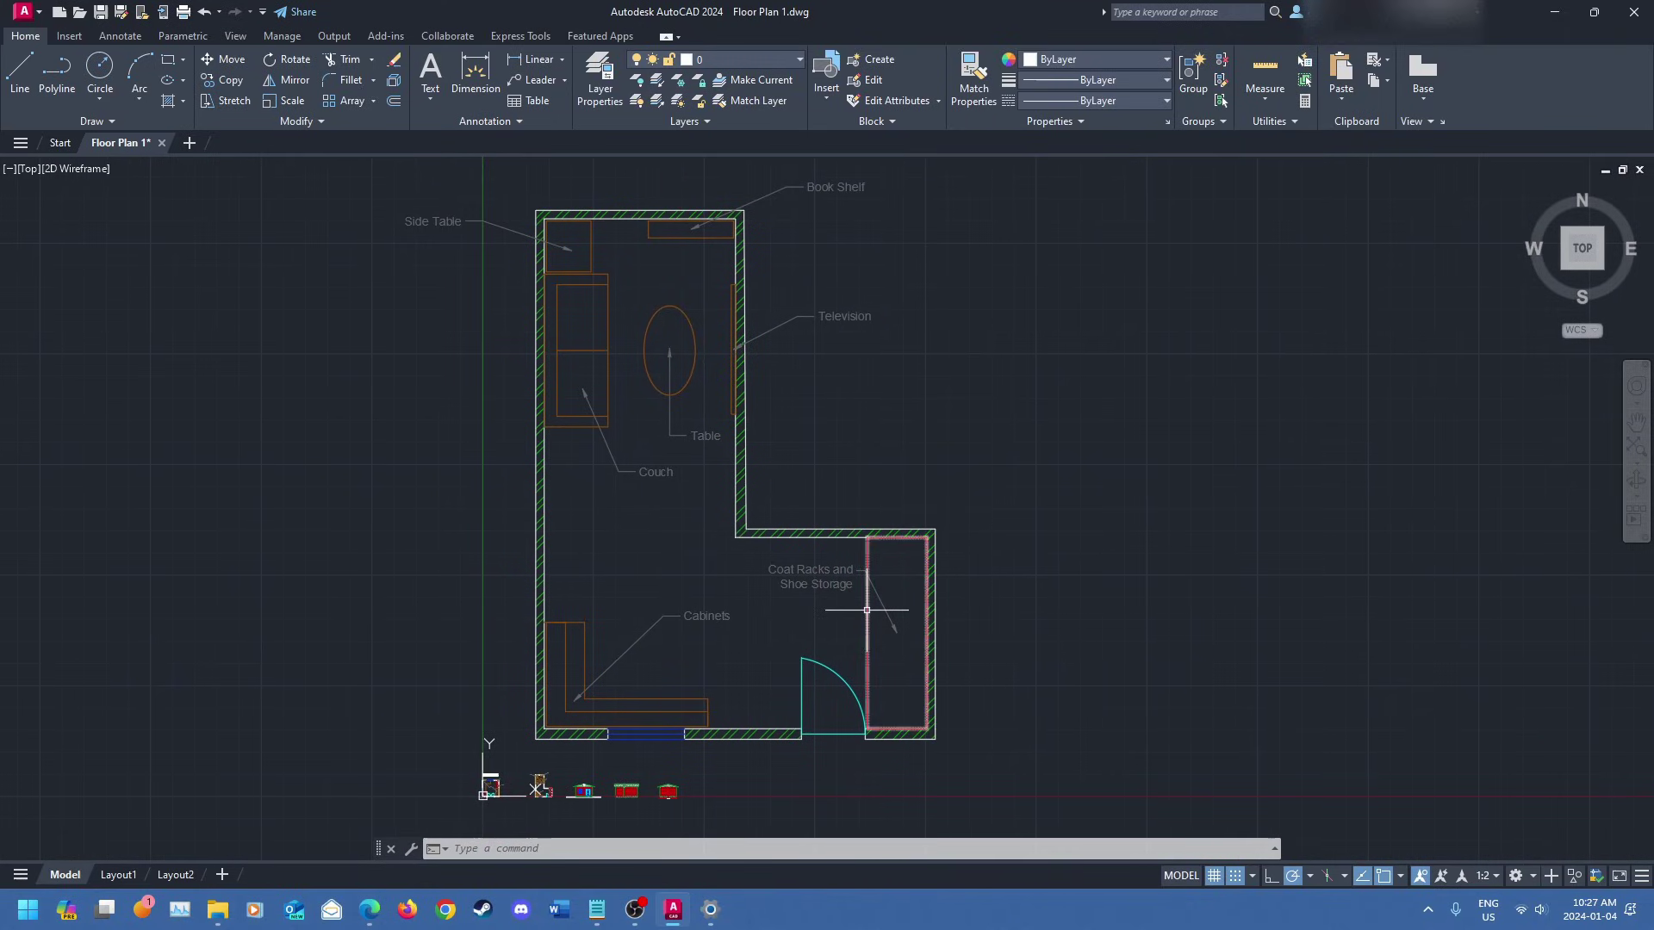
# - Inspect the coat rack storage rectangle in the enlarged plan by selecting it, clear the selection and review the plan
pyautogui.click(872, 620)
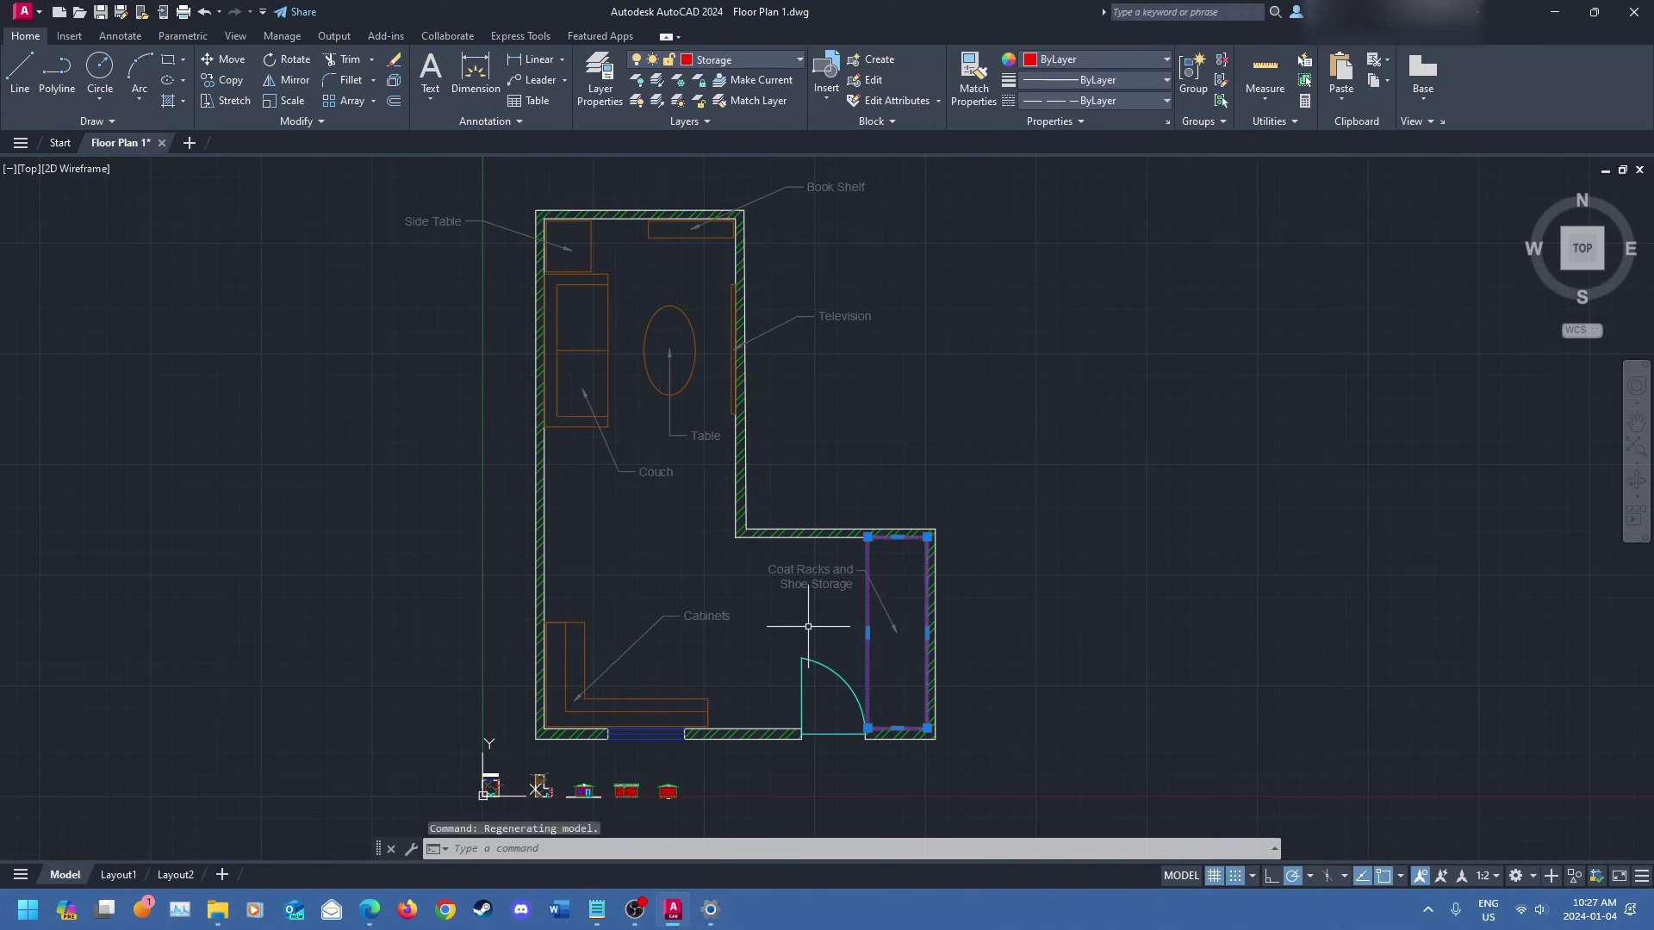
pyautogui.press('Escape')
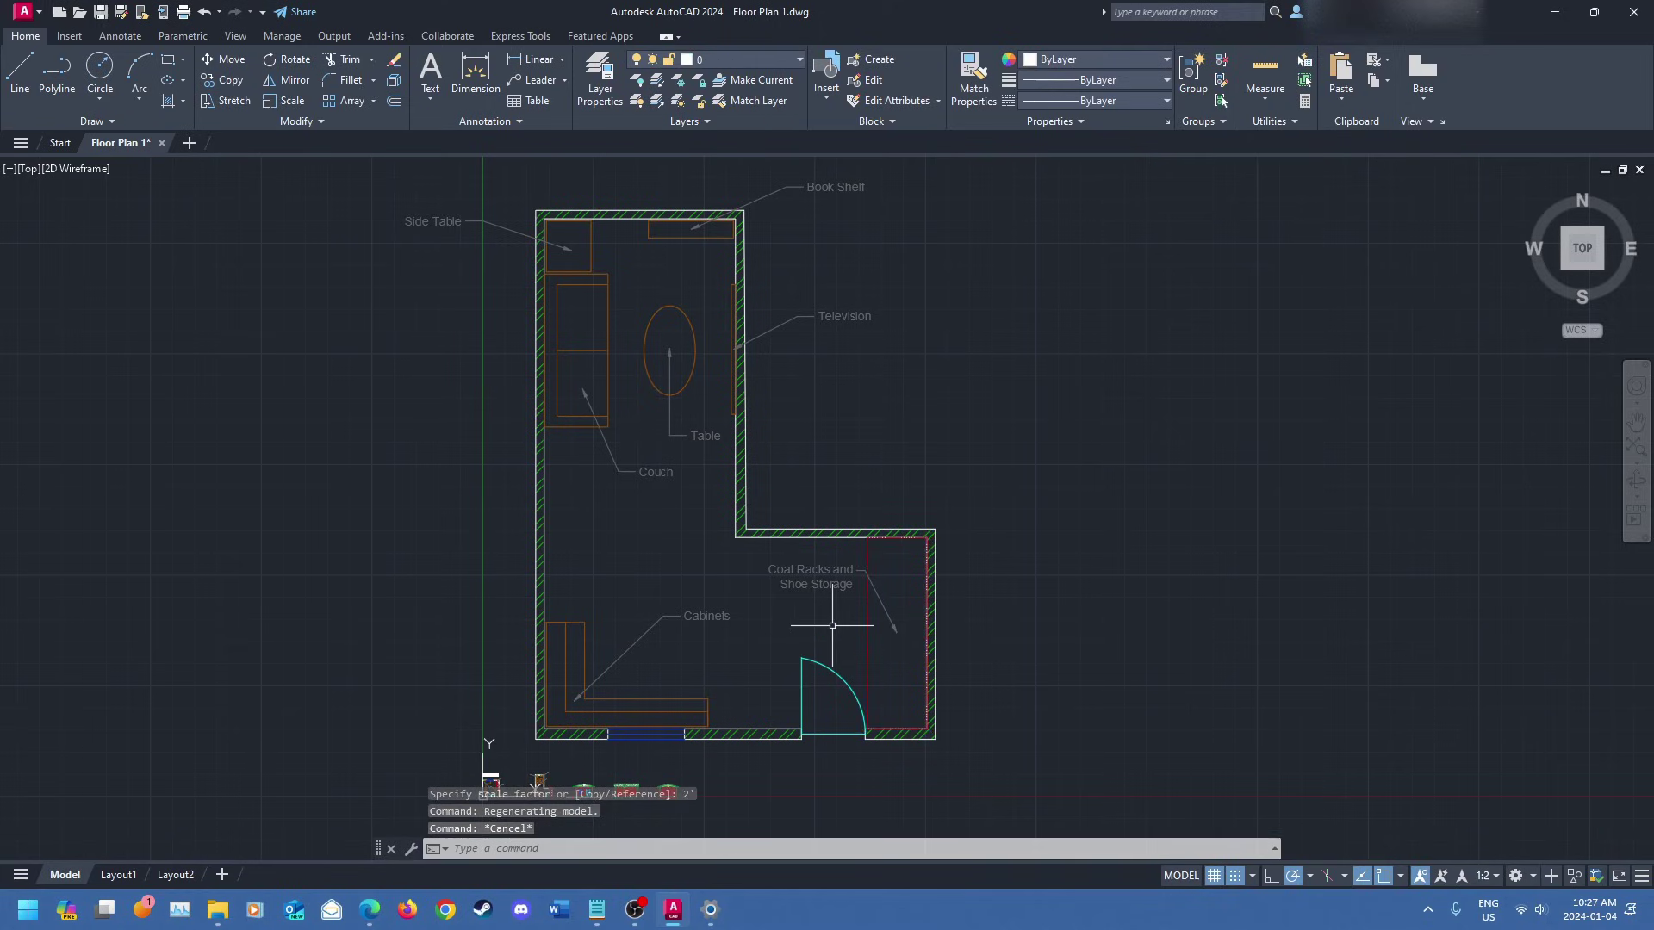
pyautogui.scroll(6, 895, 628)
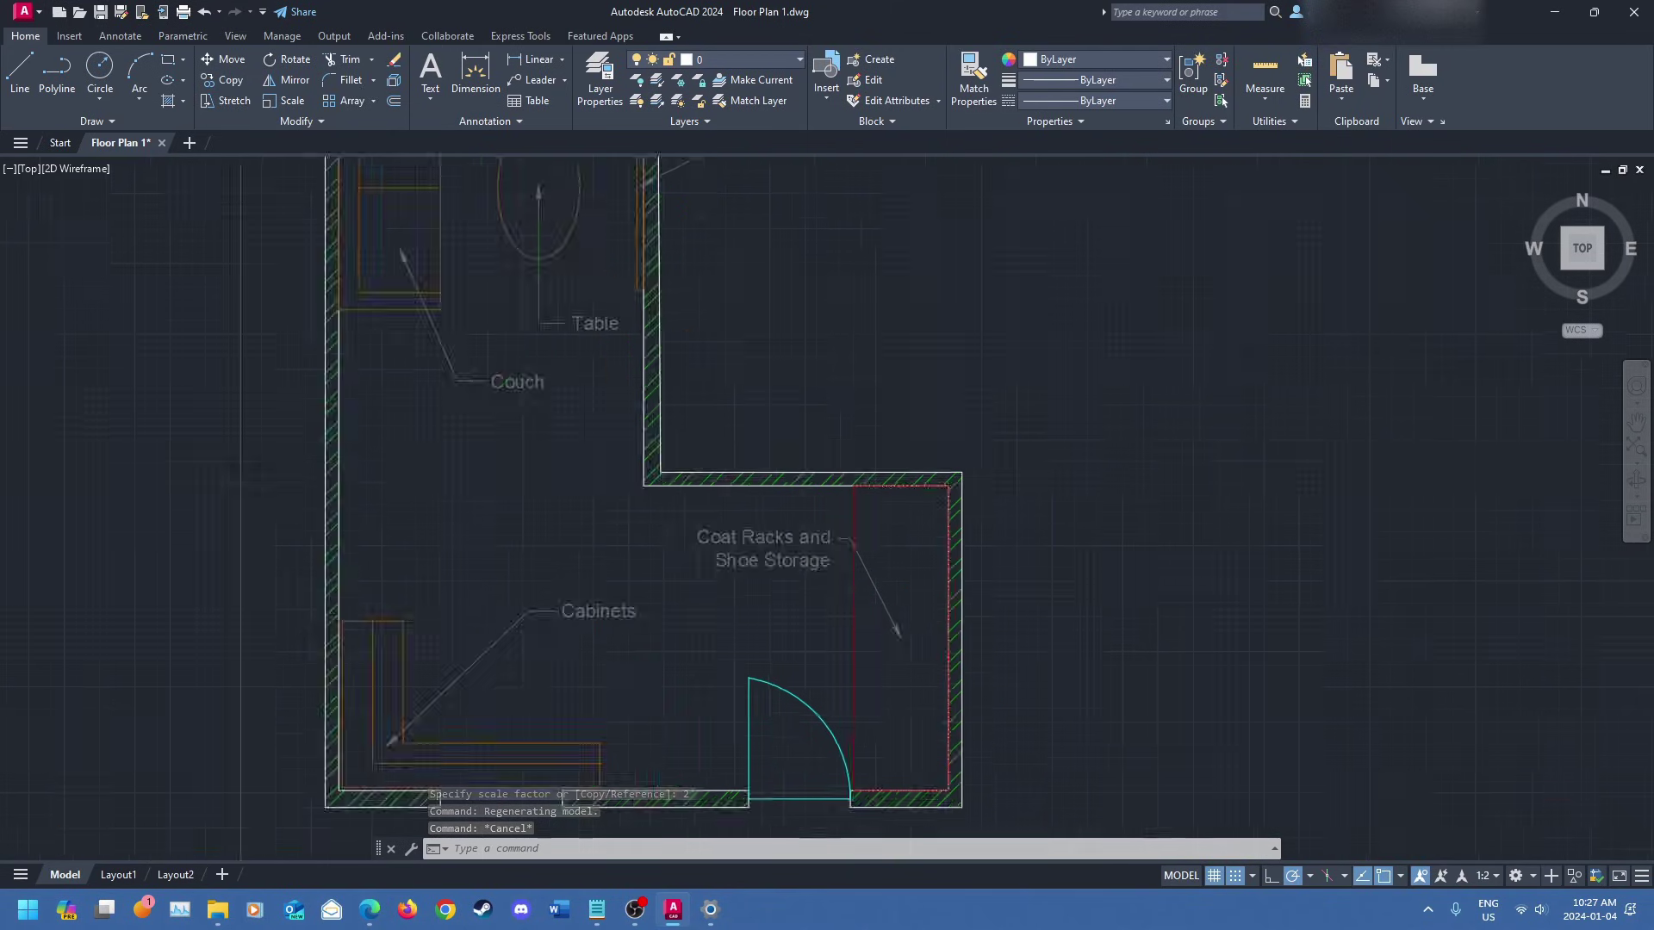
pyautogui.moveTo(615, 678); pyautogui.dragTo(581, 592, button='middle')
pyautogui.scroll(-6, 1007, 498)
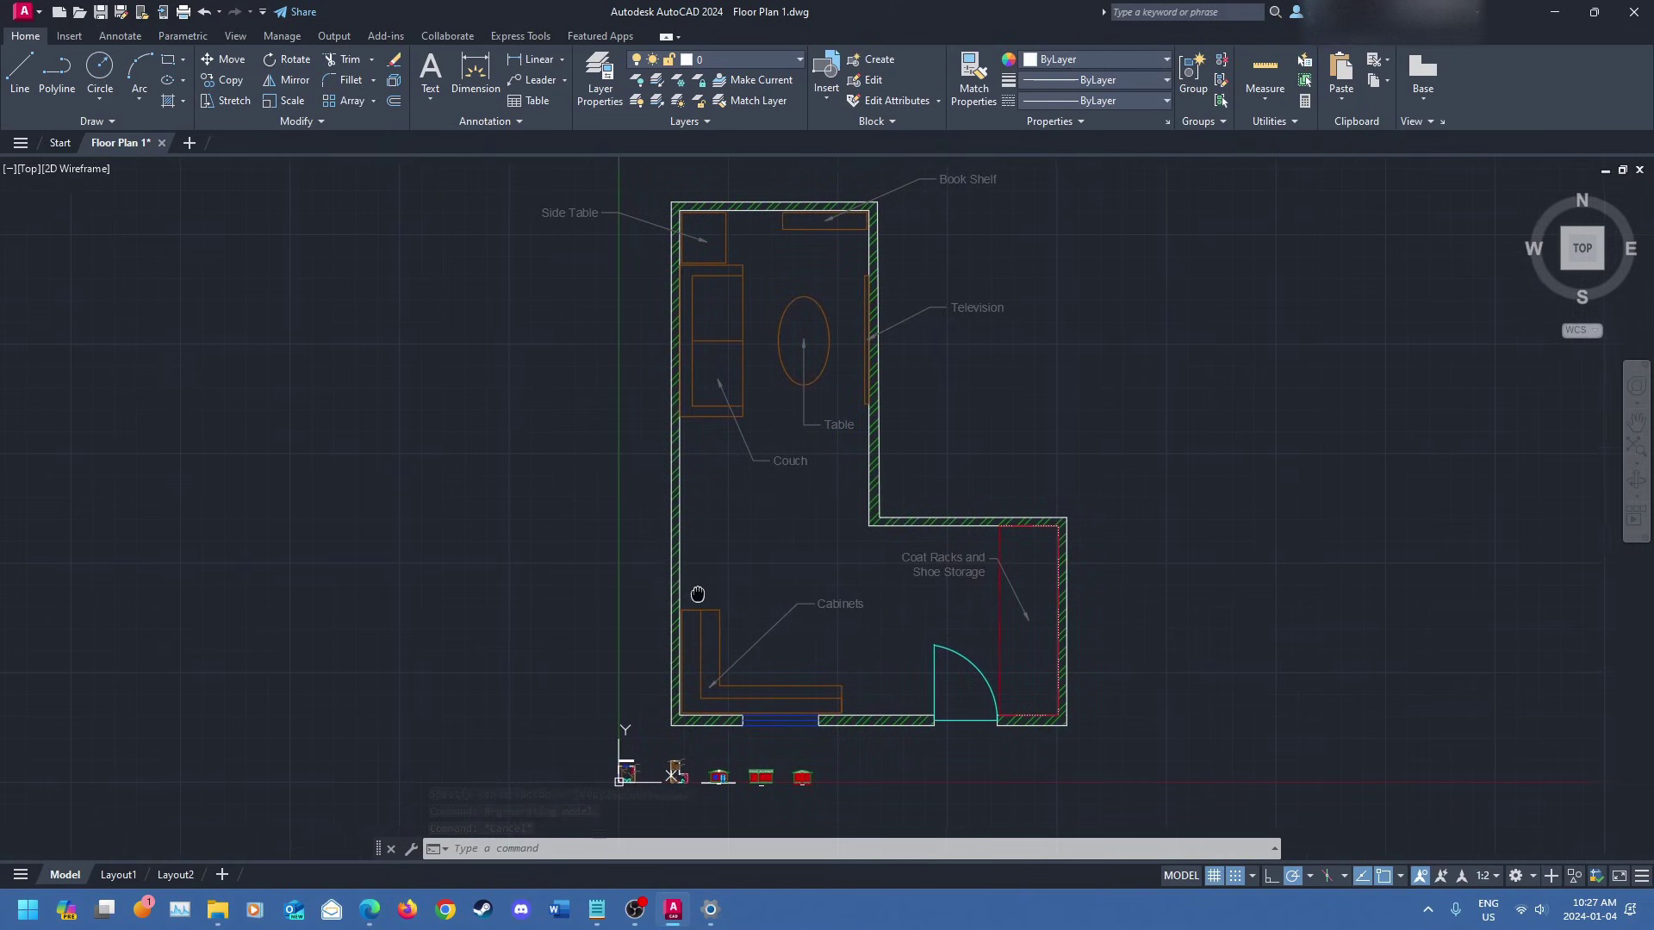
pyautogui.moveTo(853, 571); pyautogui.dragTo(716, 615, button='middle')
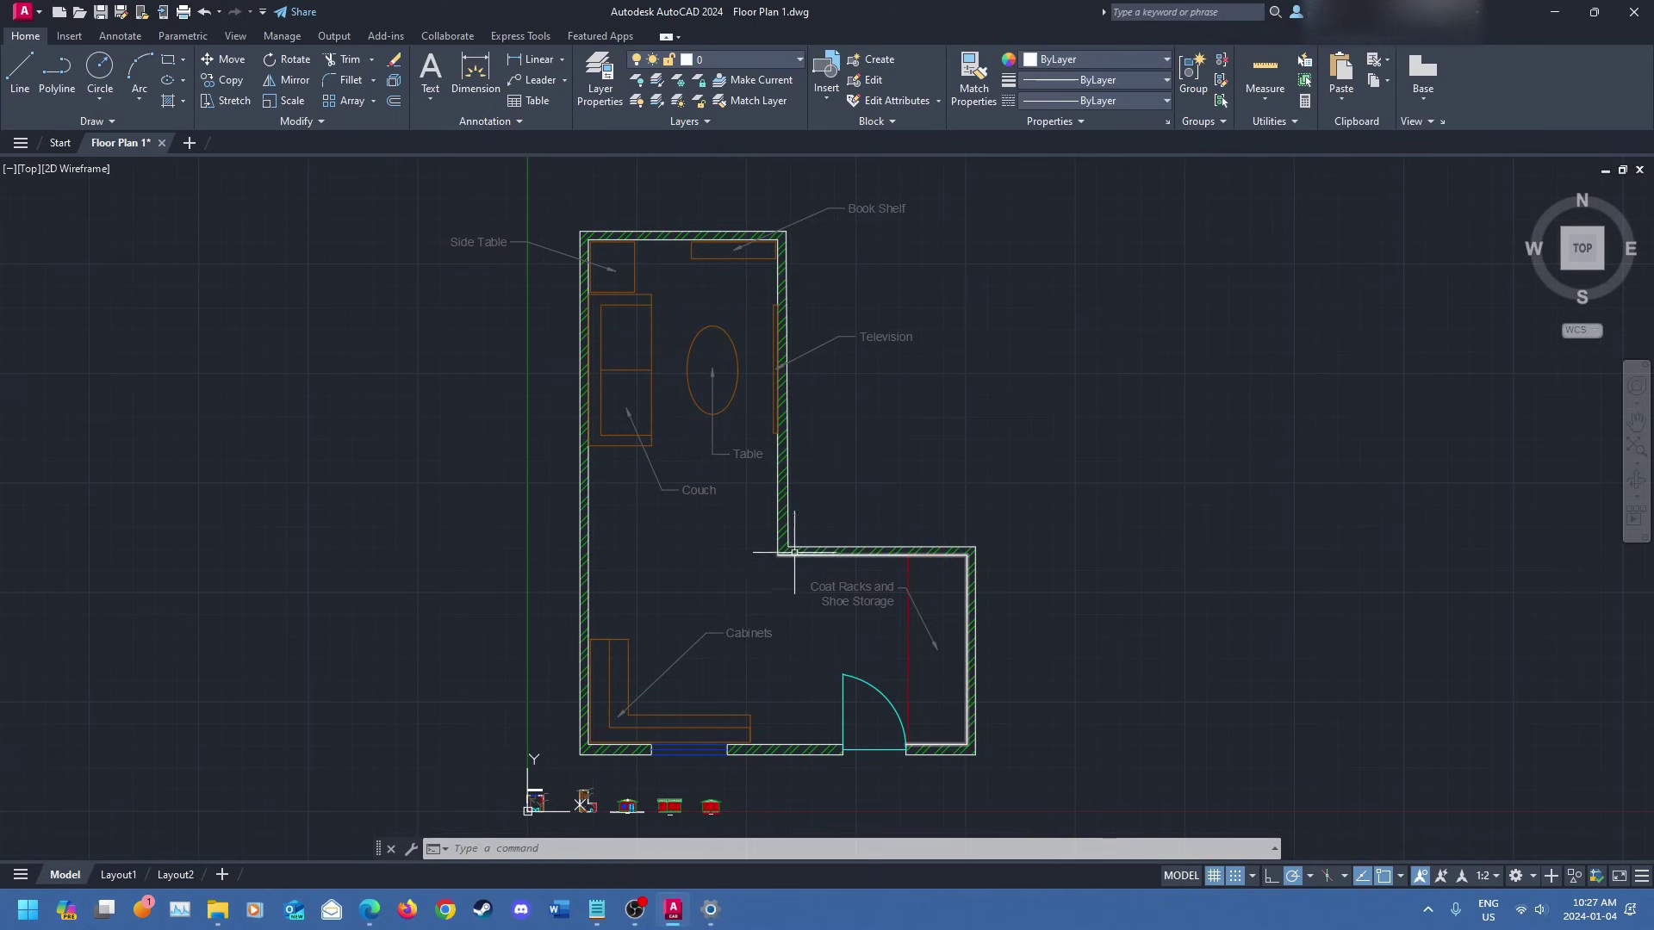
# - Scale the book shelf rectangle from its lower-left corner by a factor of about 0'-0 1/2"
pyautogui.moveTo(694, 277); pyautogui.dragTo(702, 389, button='middle')
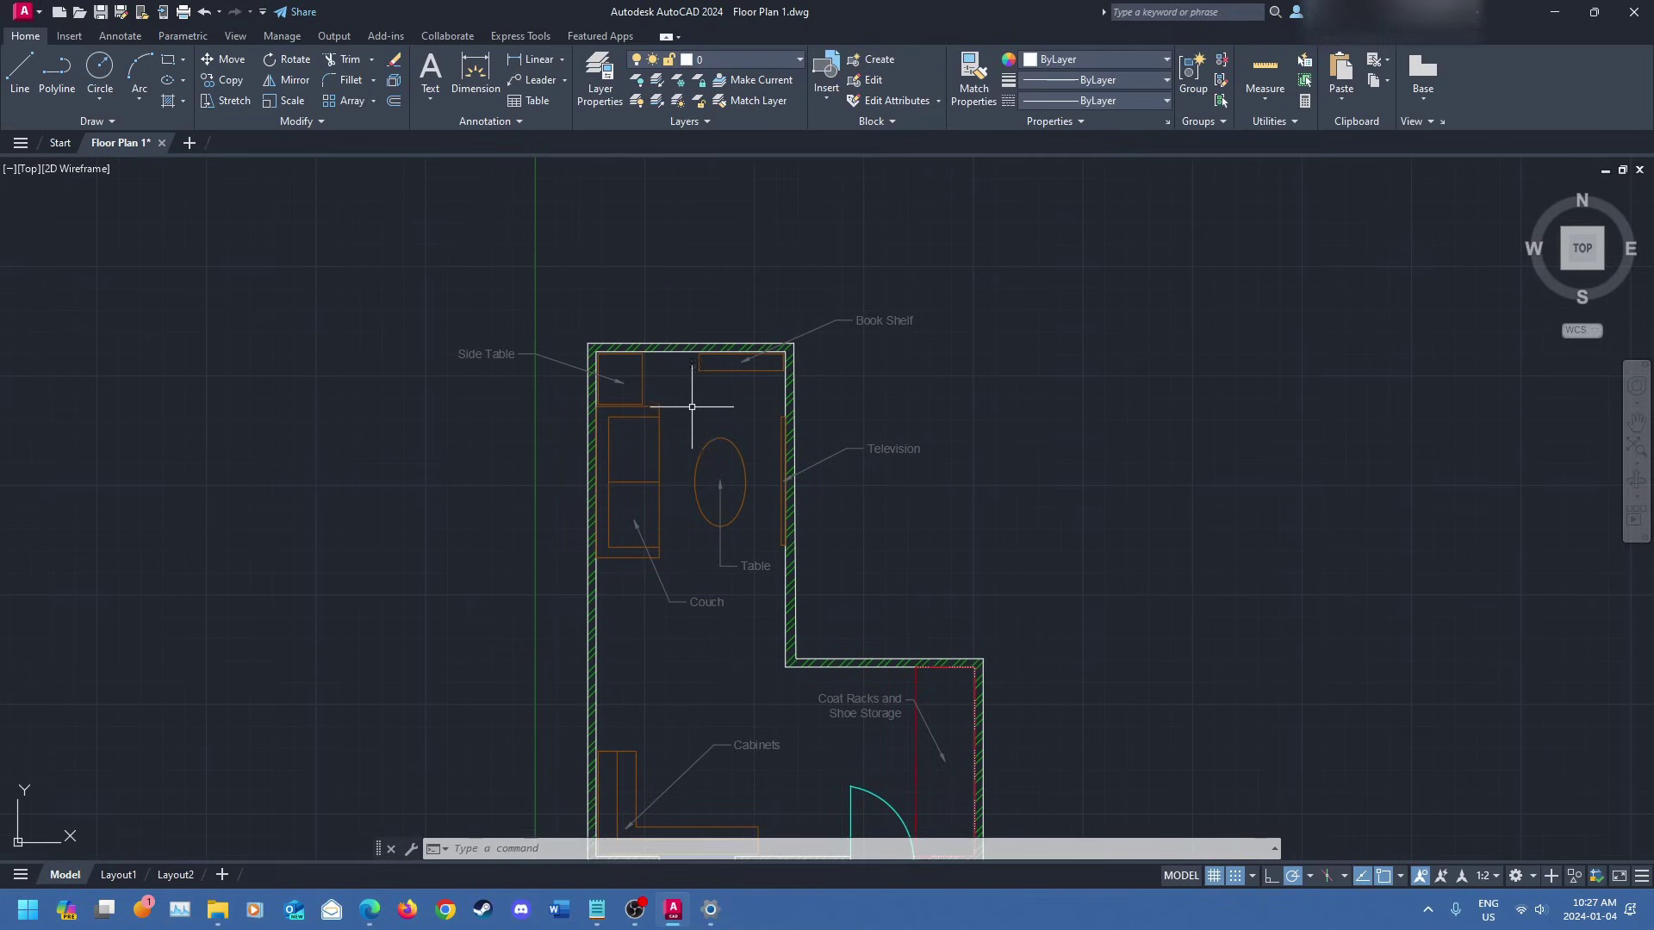
pyautogui.click(720, 368)
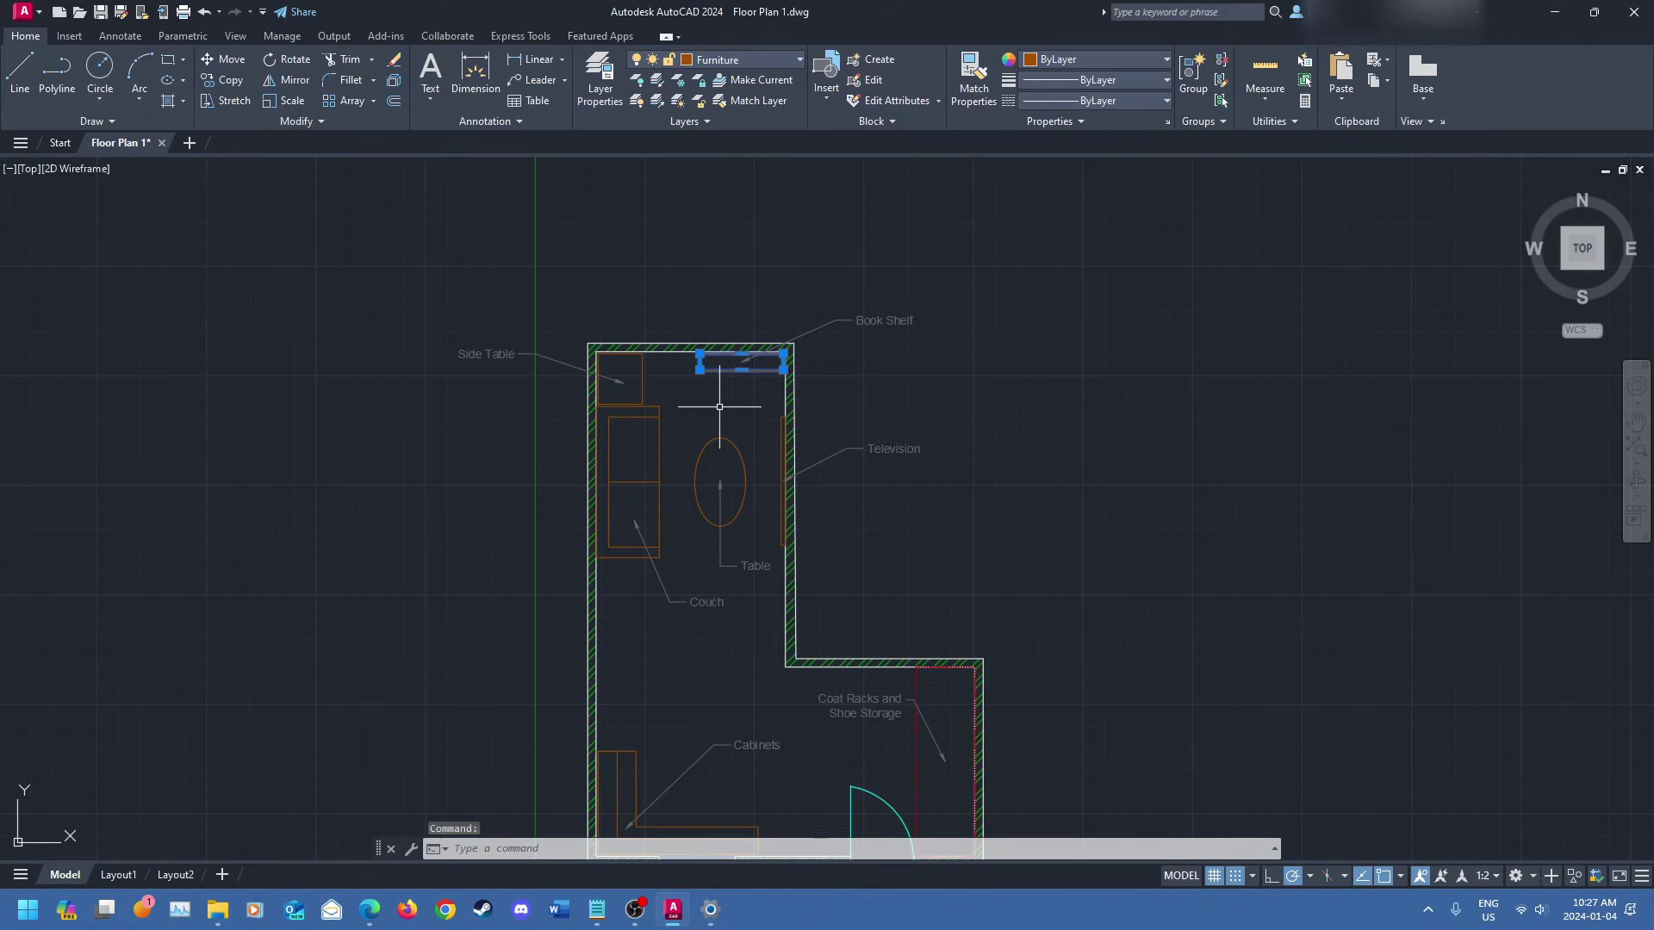
pyautogui.write('scal')
pyautogui.press('Return')
pyautogui.scroll(5, 701, 369)
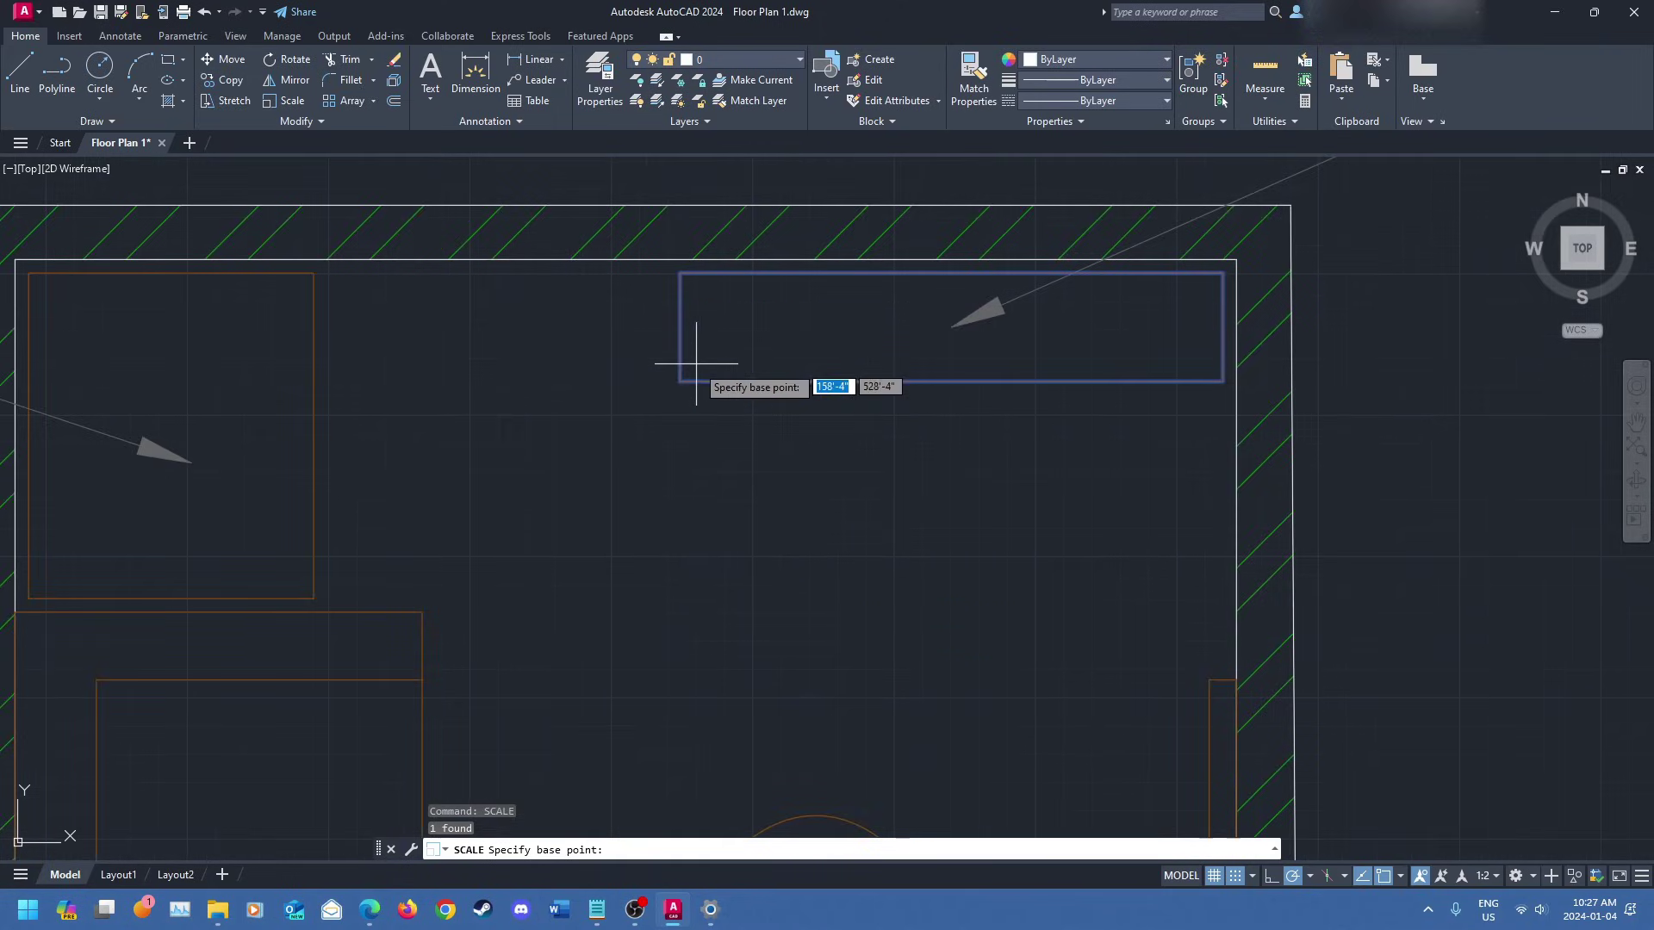
pyautogui.click(698, 370)
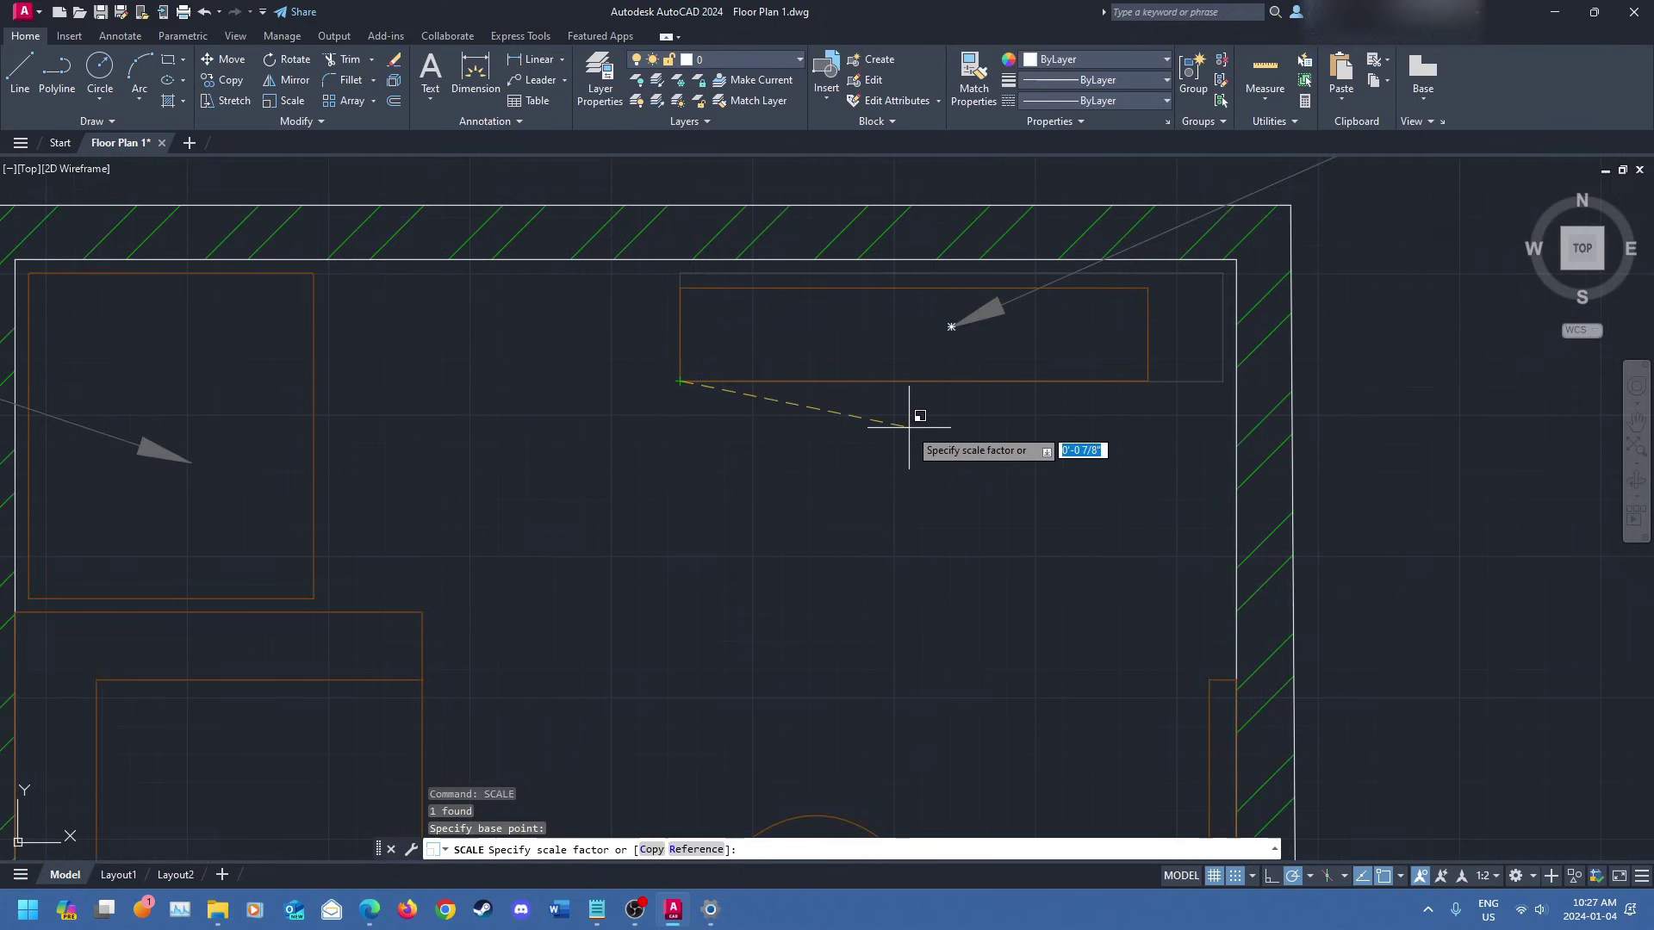
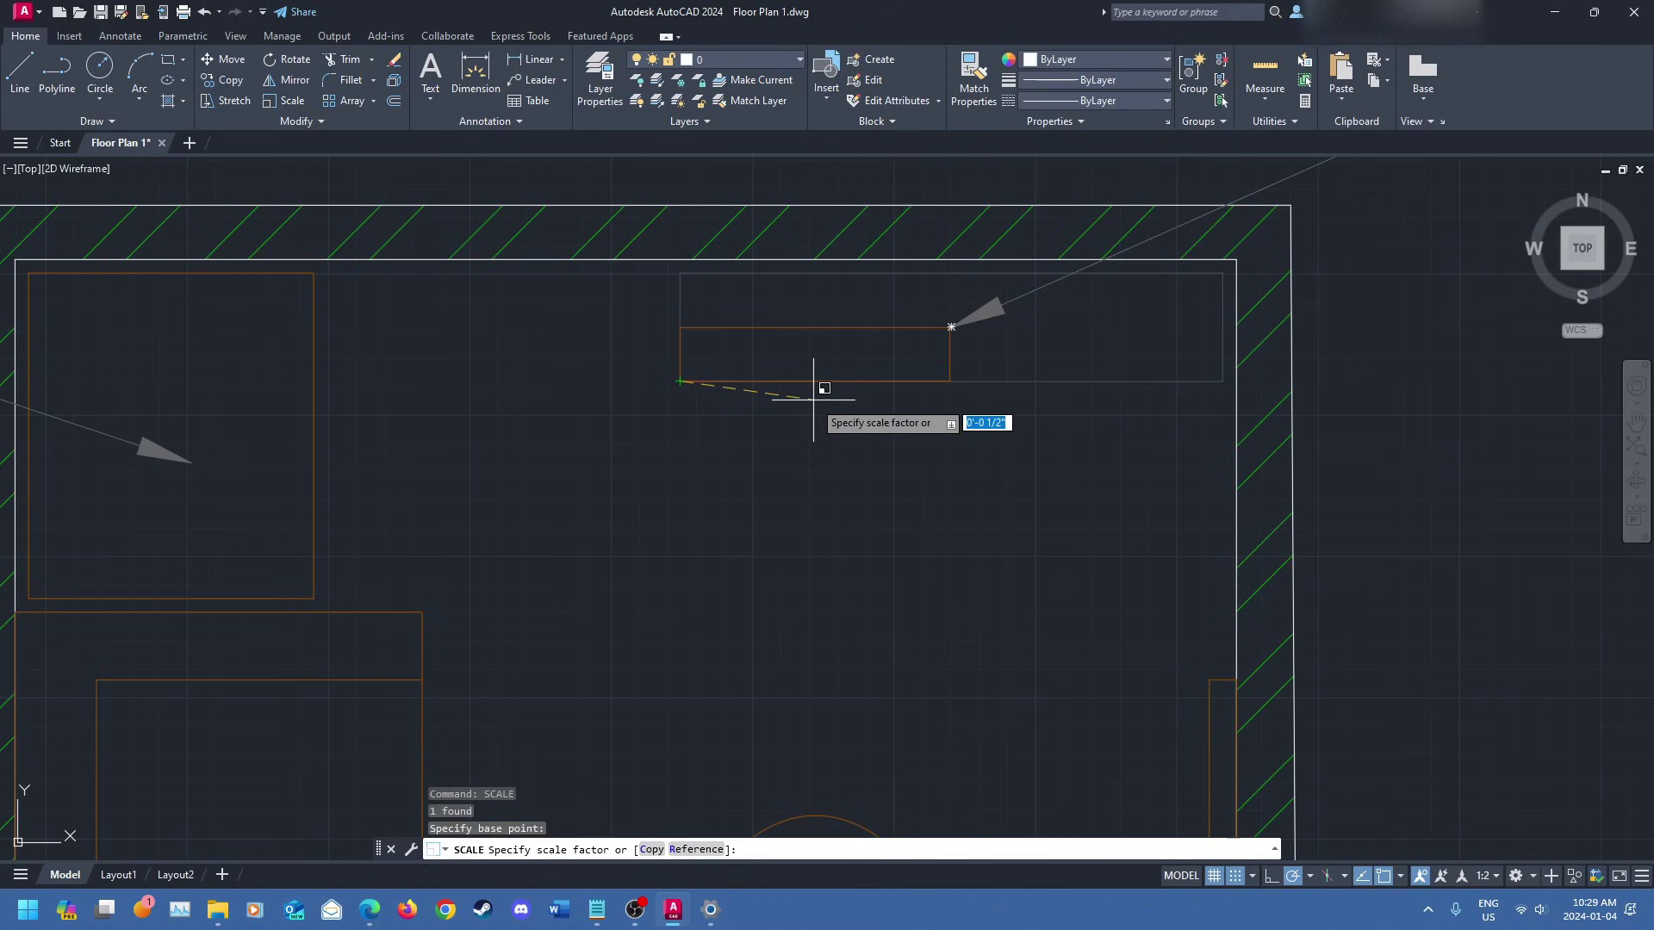
pyautogui.click(814, 396)
# - Scale the oval table from its left quadrant point by a factor of about 0'-1"
pyautogui.scroll(-2, 861, 491)
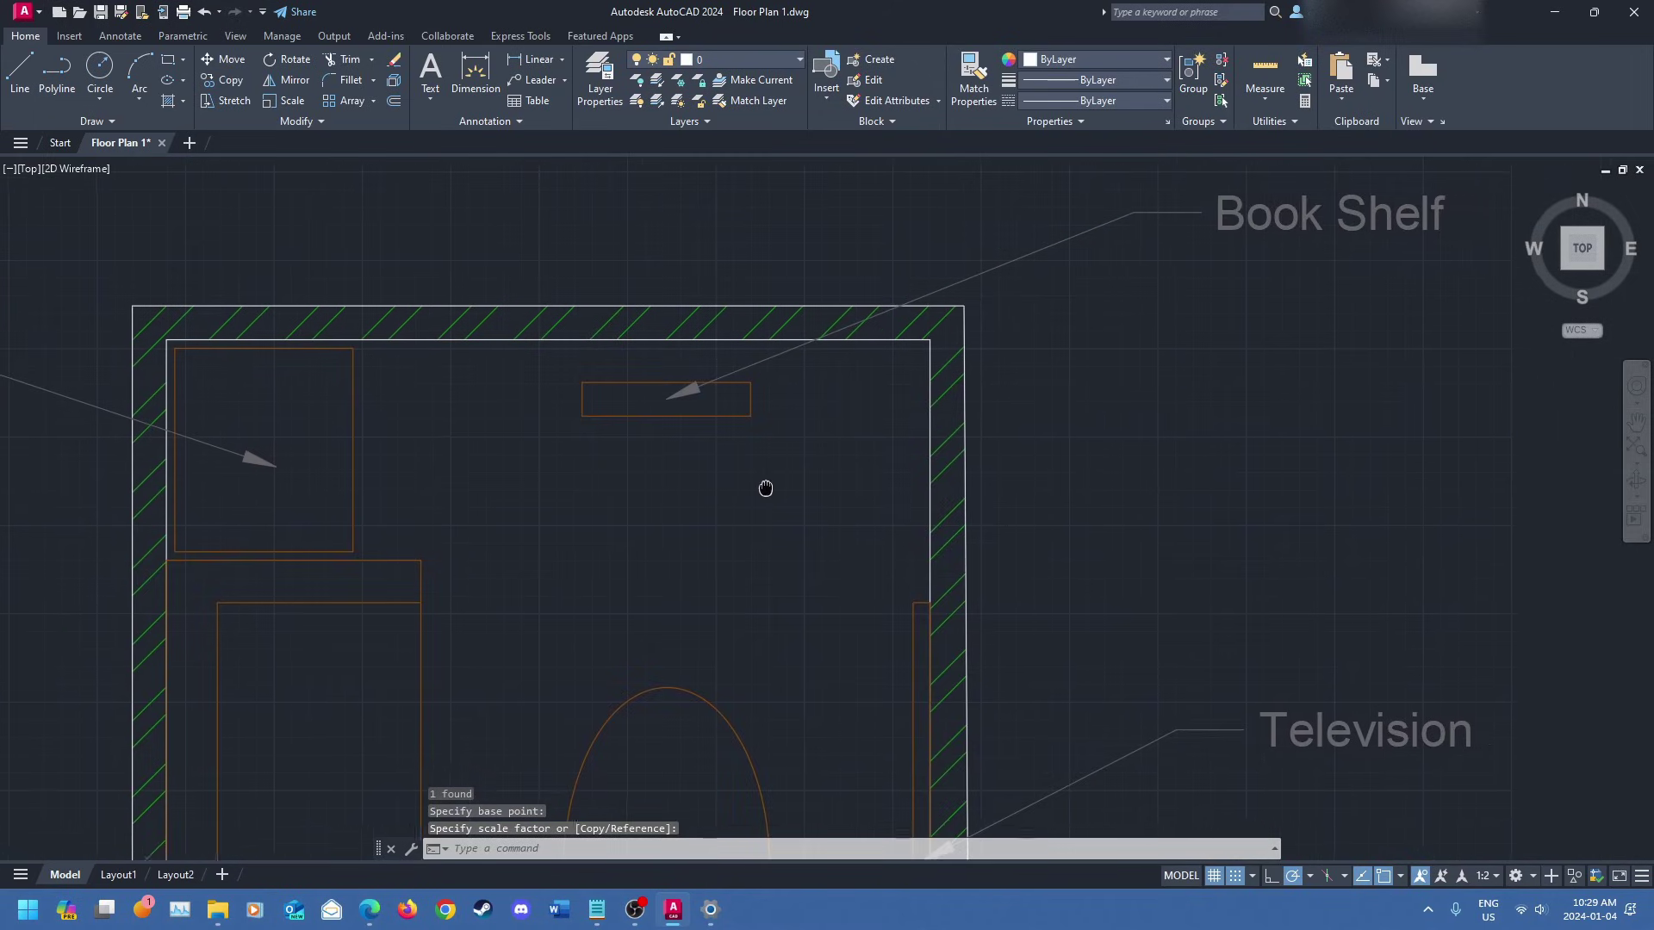
pyautogui.moveTo(739, 545); pyautogui.dragTo(709, 499, button='middle')
pyautogui.scroll(-2, 705, 448)
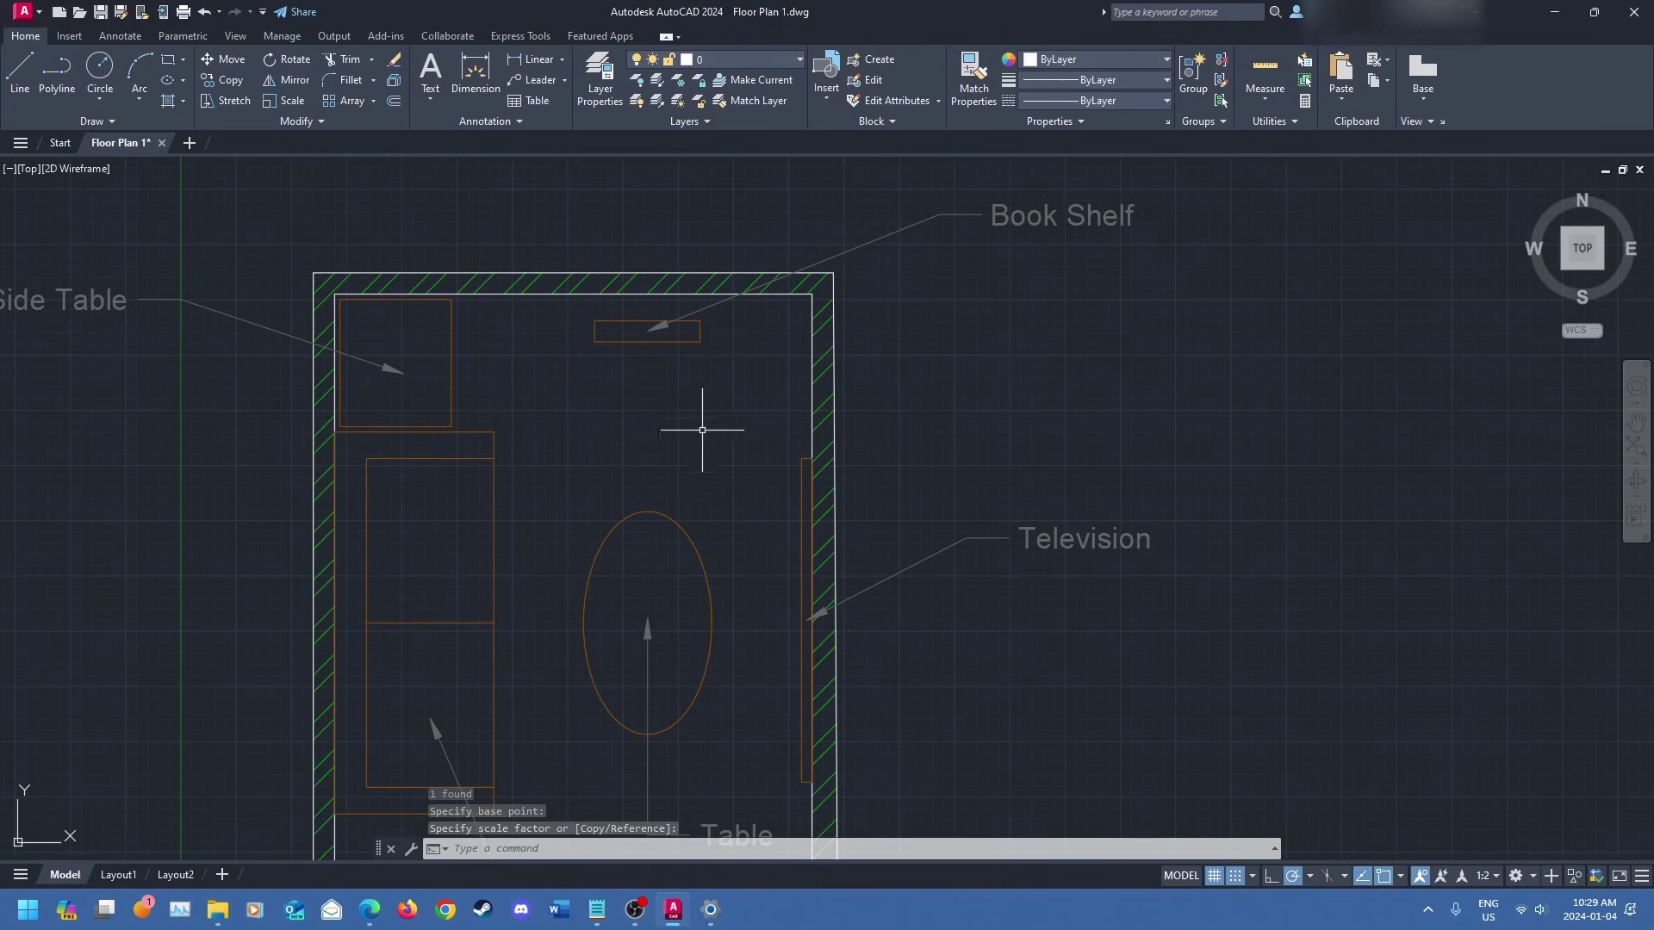
pyautogui.moveTo(701, 424); pyautogui.dragTo(749, 325, button='middle')
pyautogui.click(711, 424)
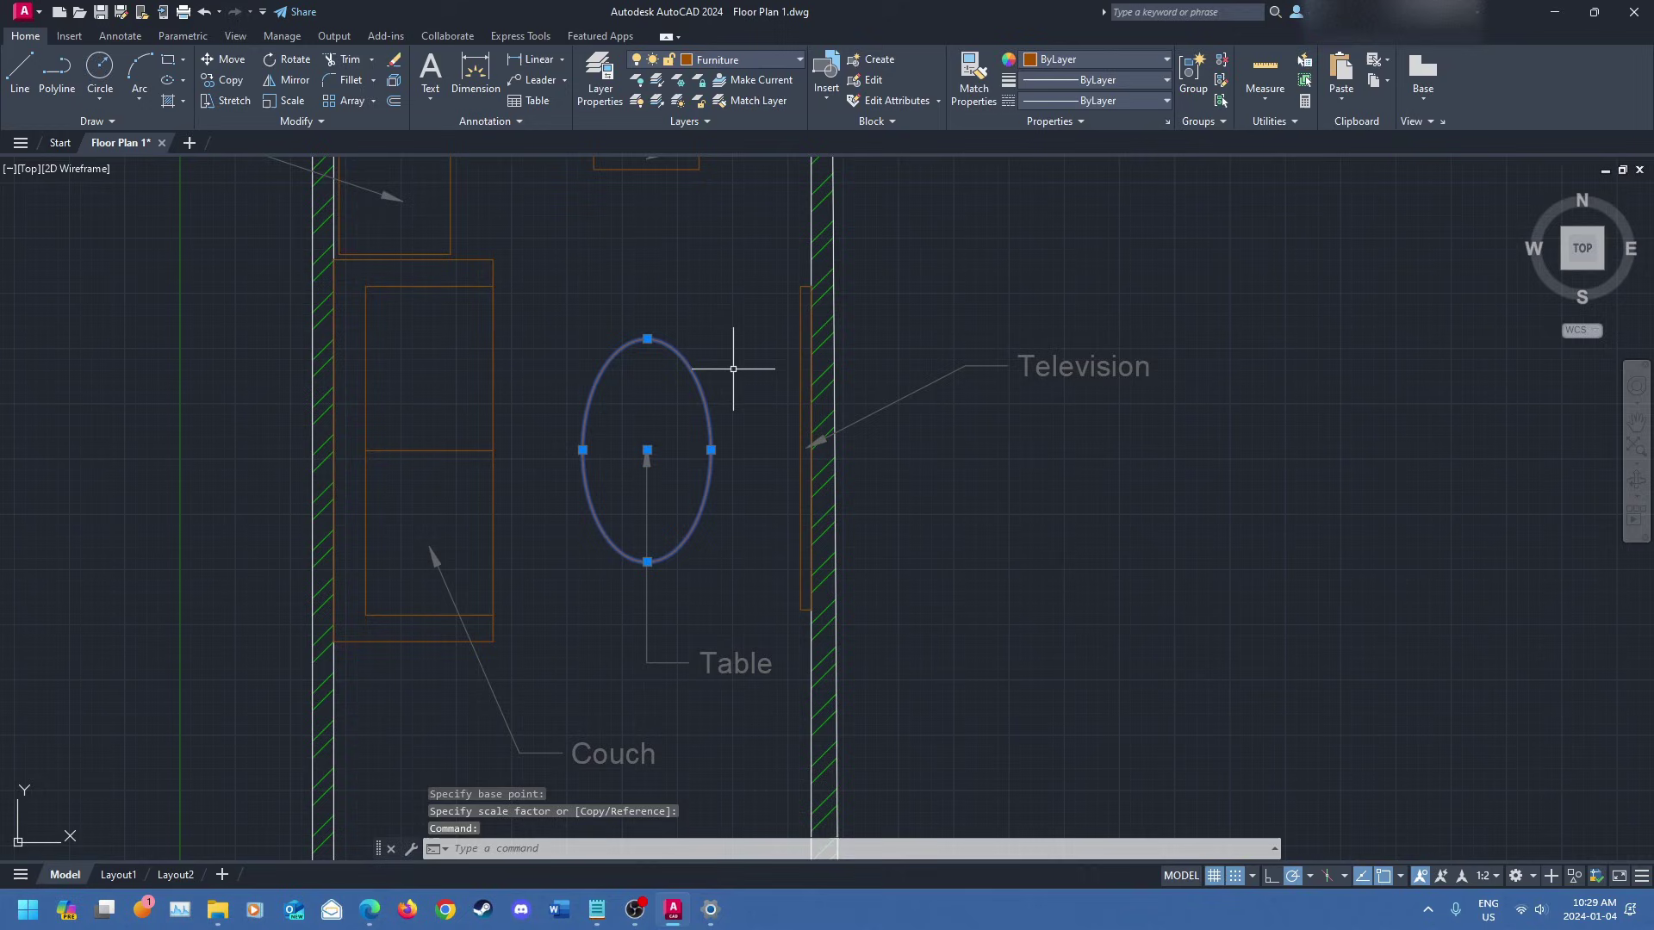
pyautogui.write('sc')
pyautogui.press('Return')
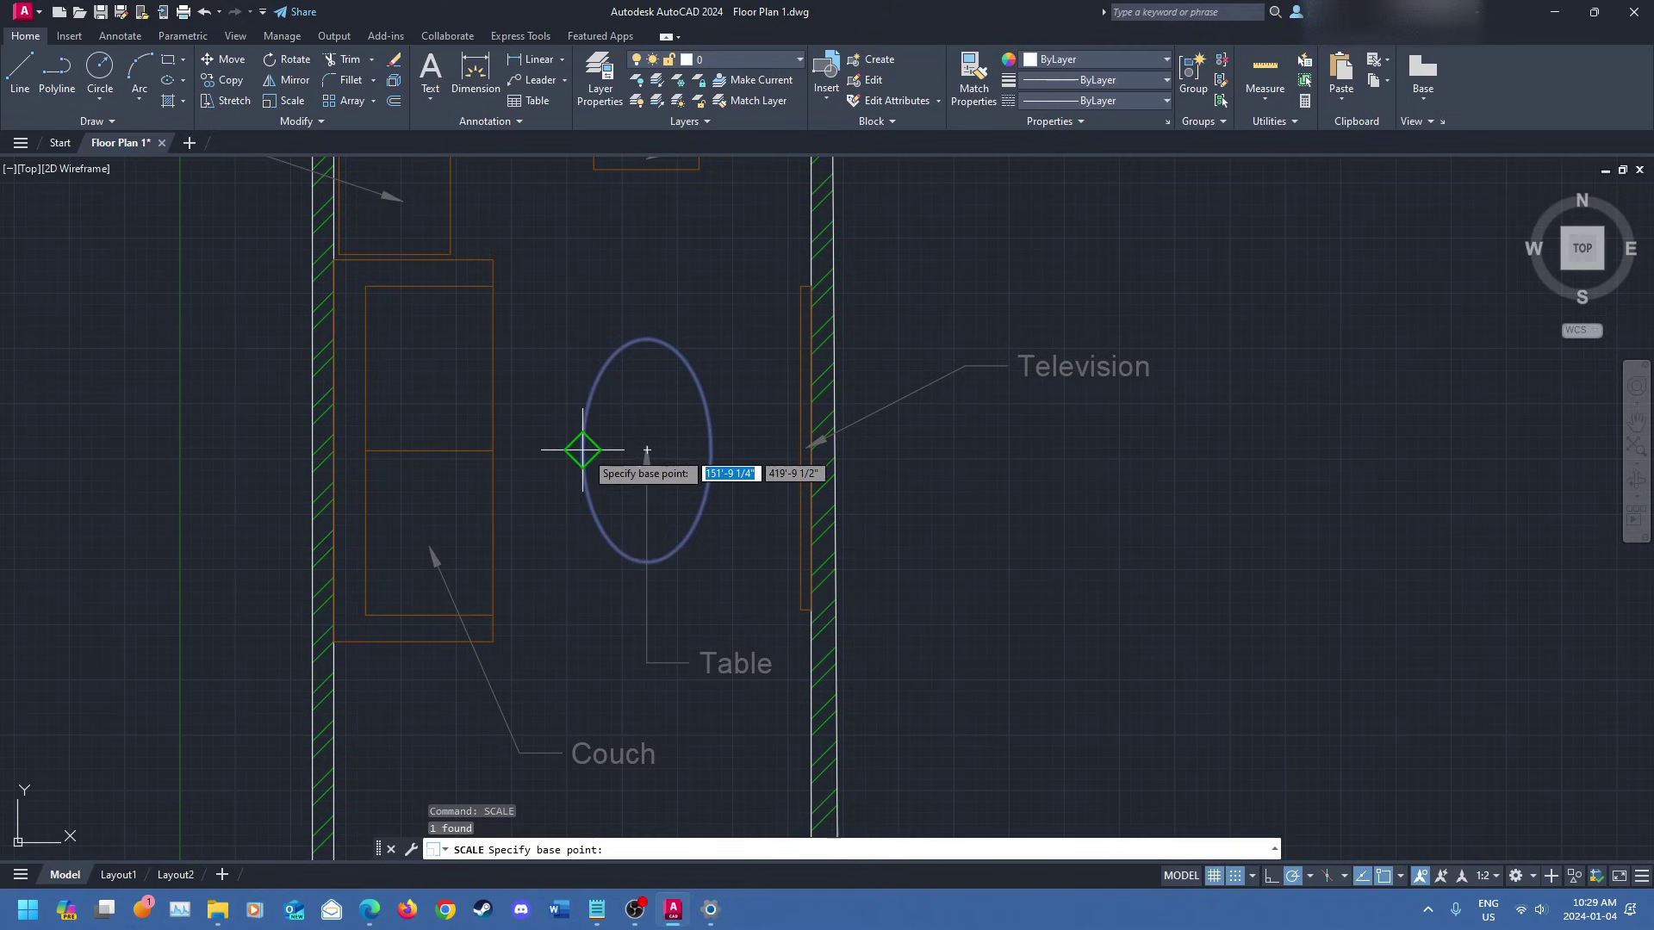
pyautogui.click(582, 449)
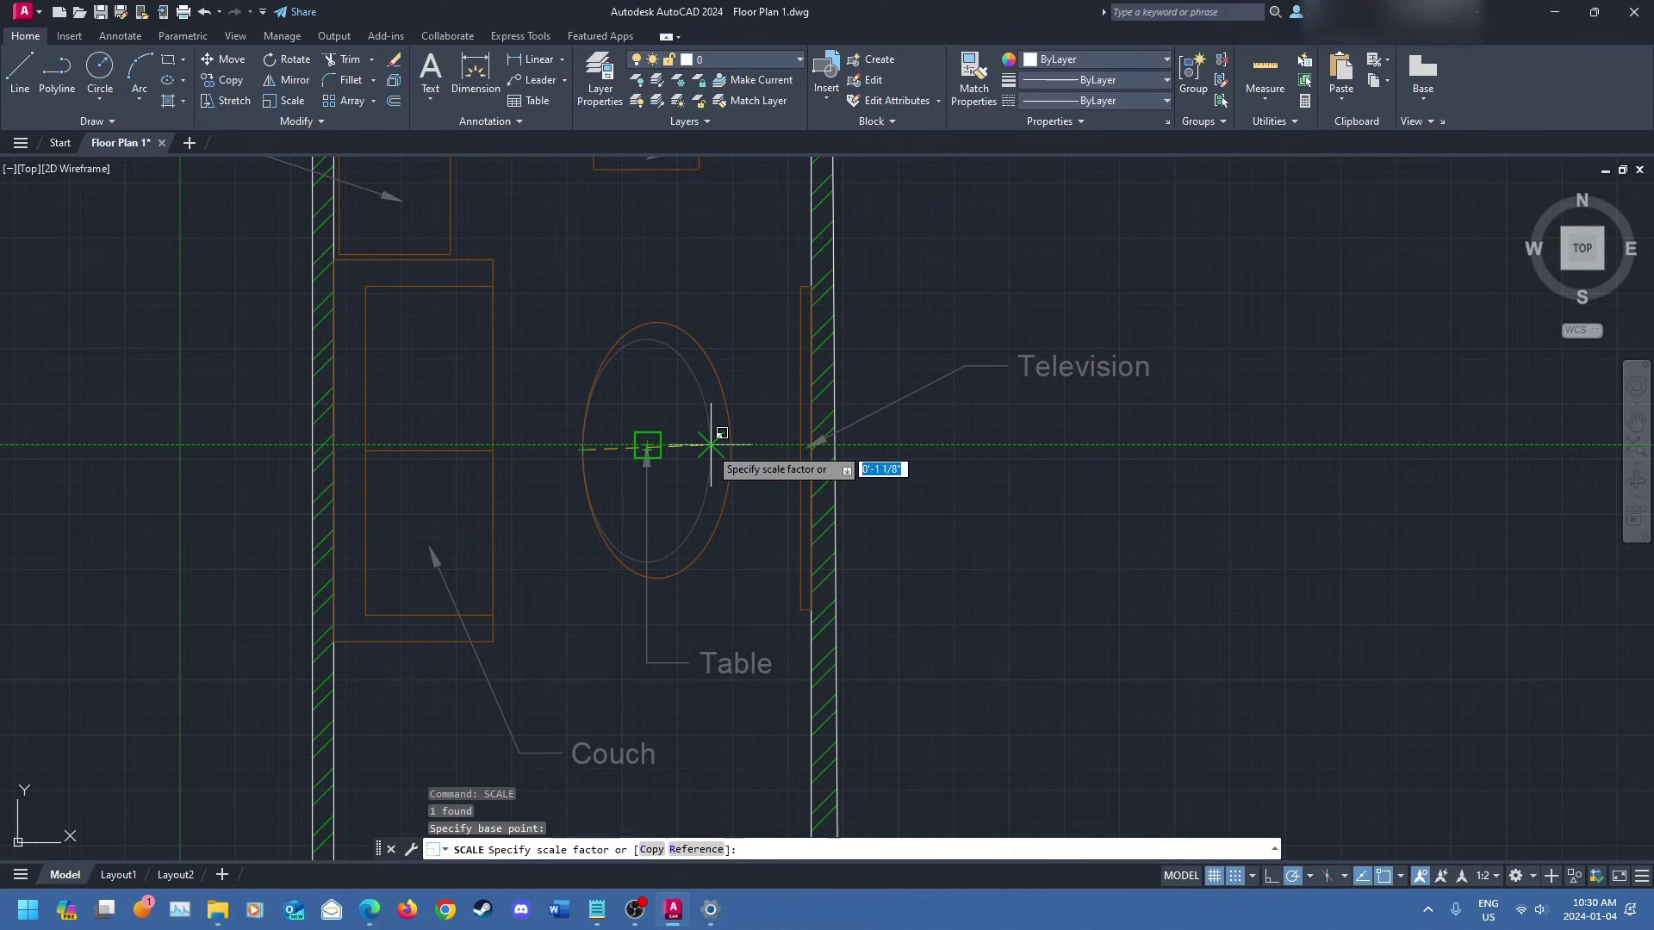
pyautogui.scroll(4, 710, 445)
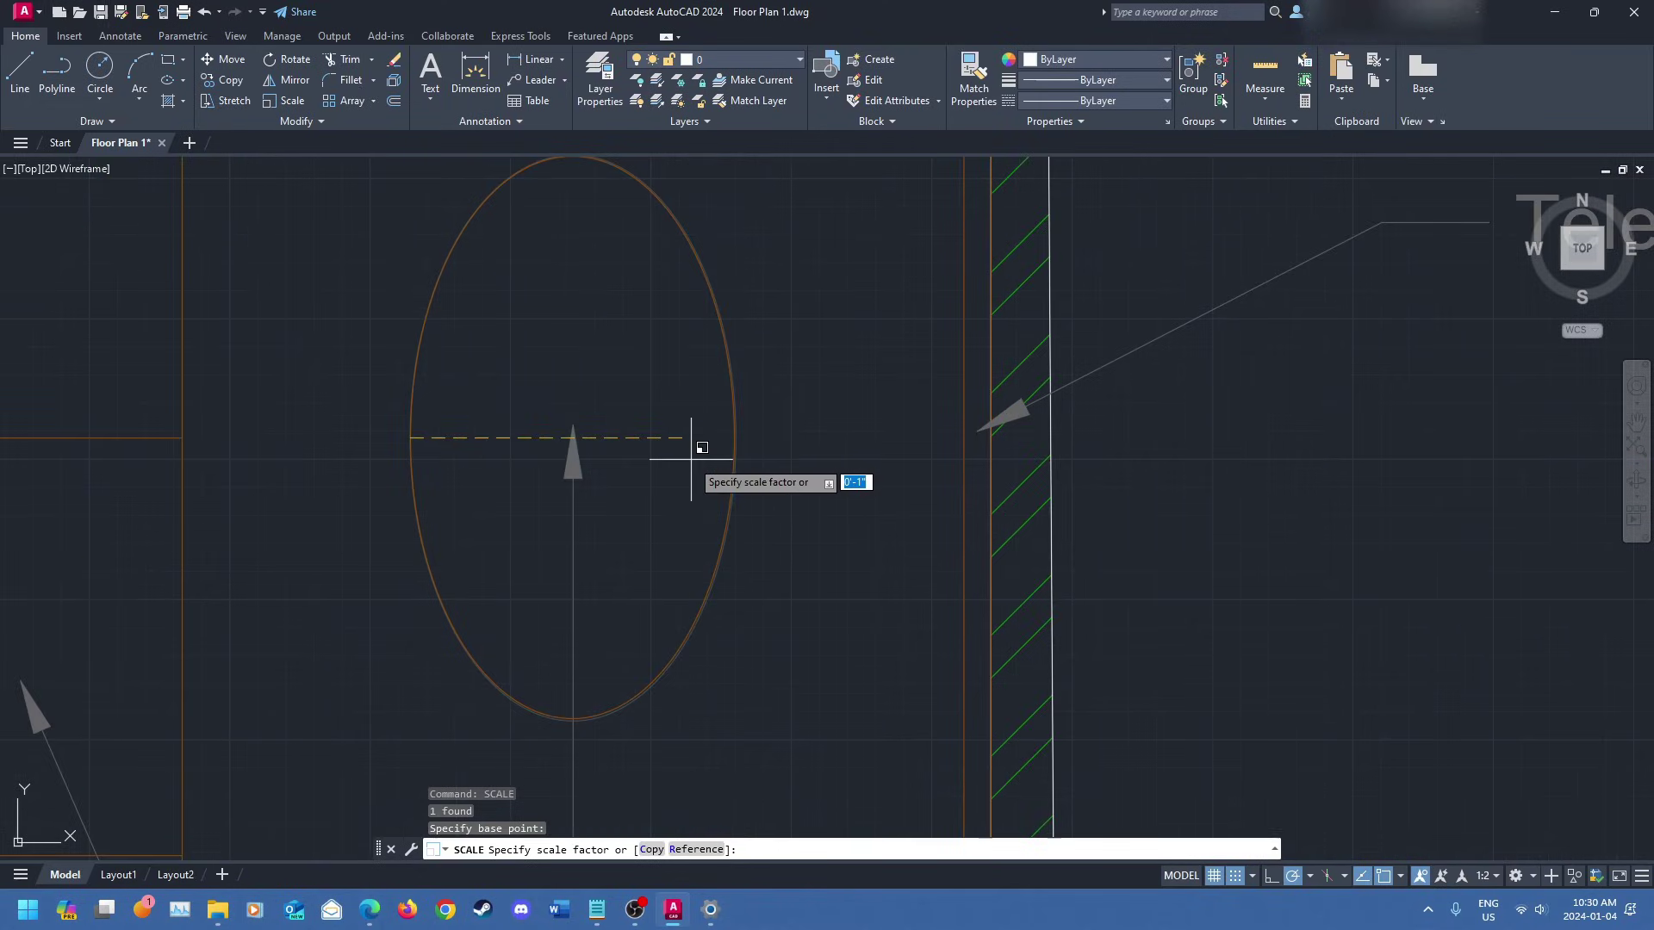
pyautogui.scroll(-3, 693, 452)
pyautogui.click(693, 443)
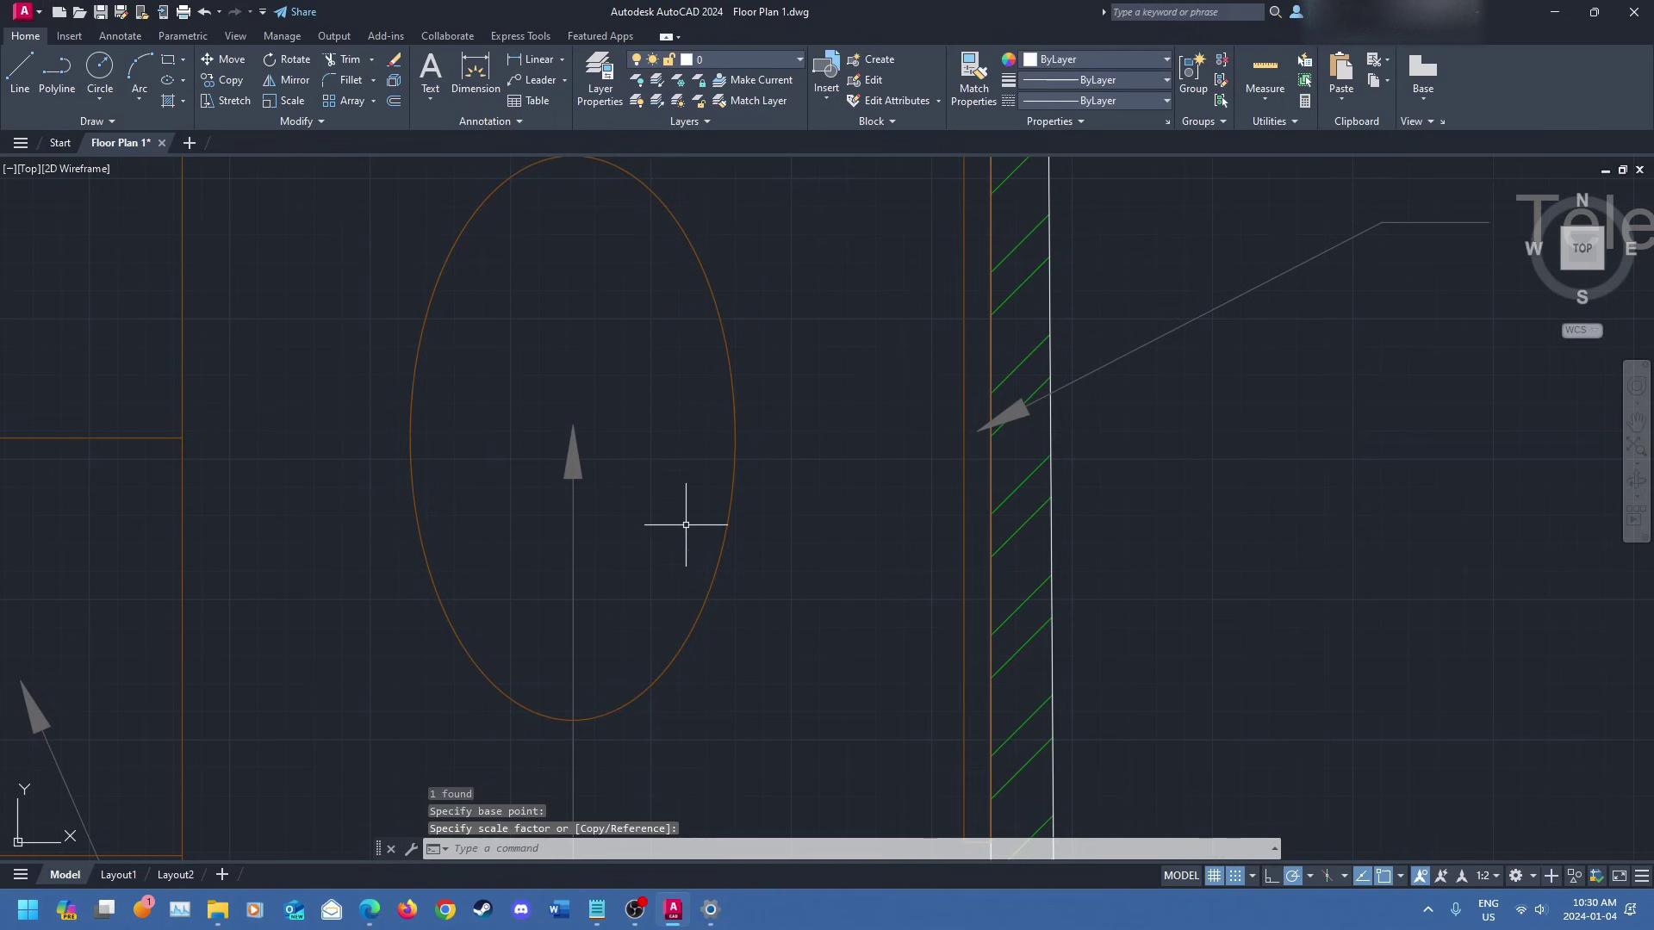
# - Draw a single horizontal line in the empty area outside the floor plan, to the right of the television
pyautogui.scroll(-5, 685, 517)
pyautogui.moveTo(701, 543)
pyautogui.mouseDown(button='middle')
pyautogui.moveTo(727, 414)
pyautogui.moveTo(717, 344)
pyautogui.mouseUp(button='middle')
pyautogui.scroll(-2, 610, 469)
pyautogui.moveTo(611, 468); pyautogui.dragTo(583, 534, button='middle')
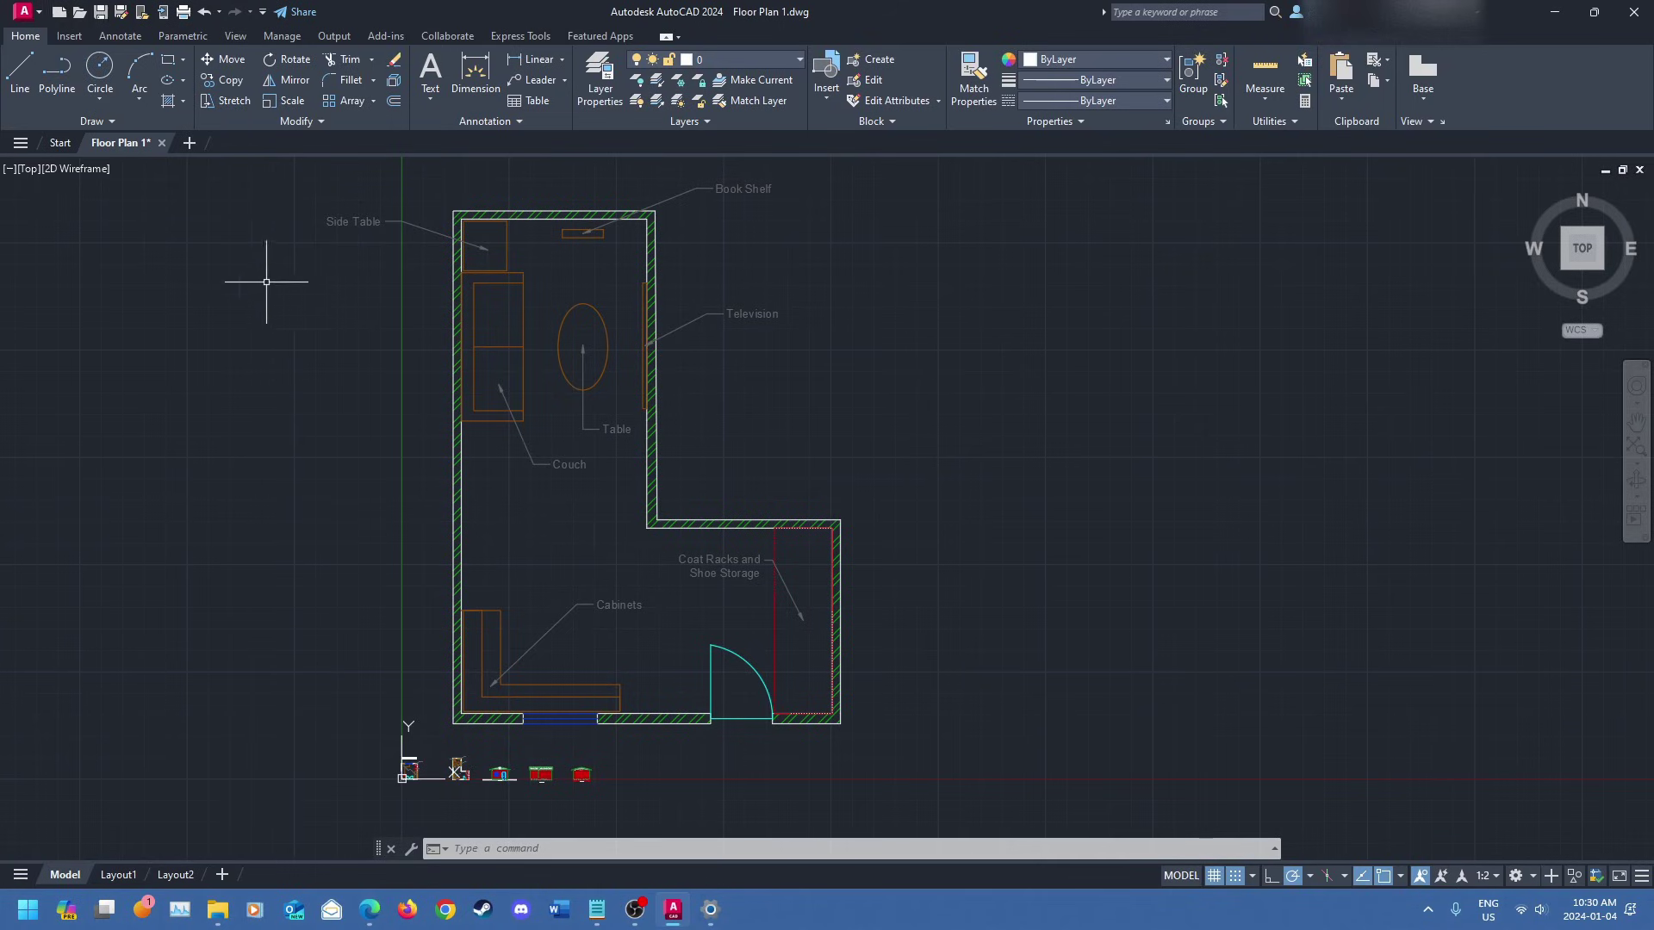
pyautogui.click(20, 71)
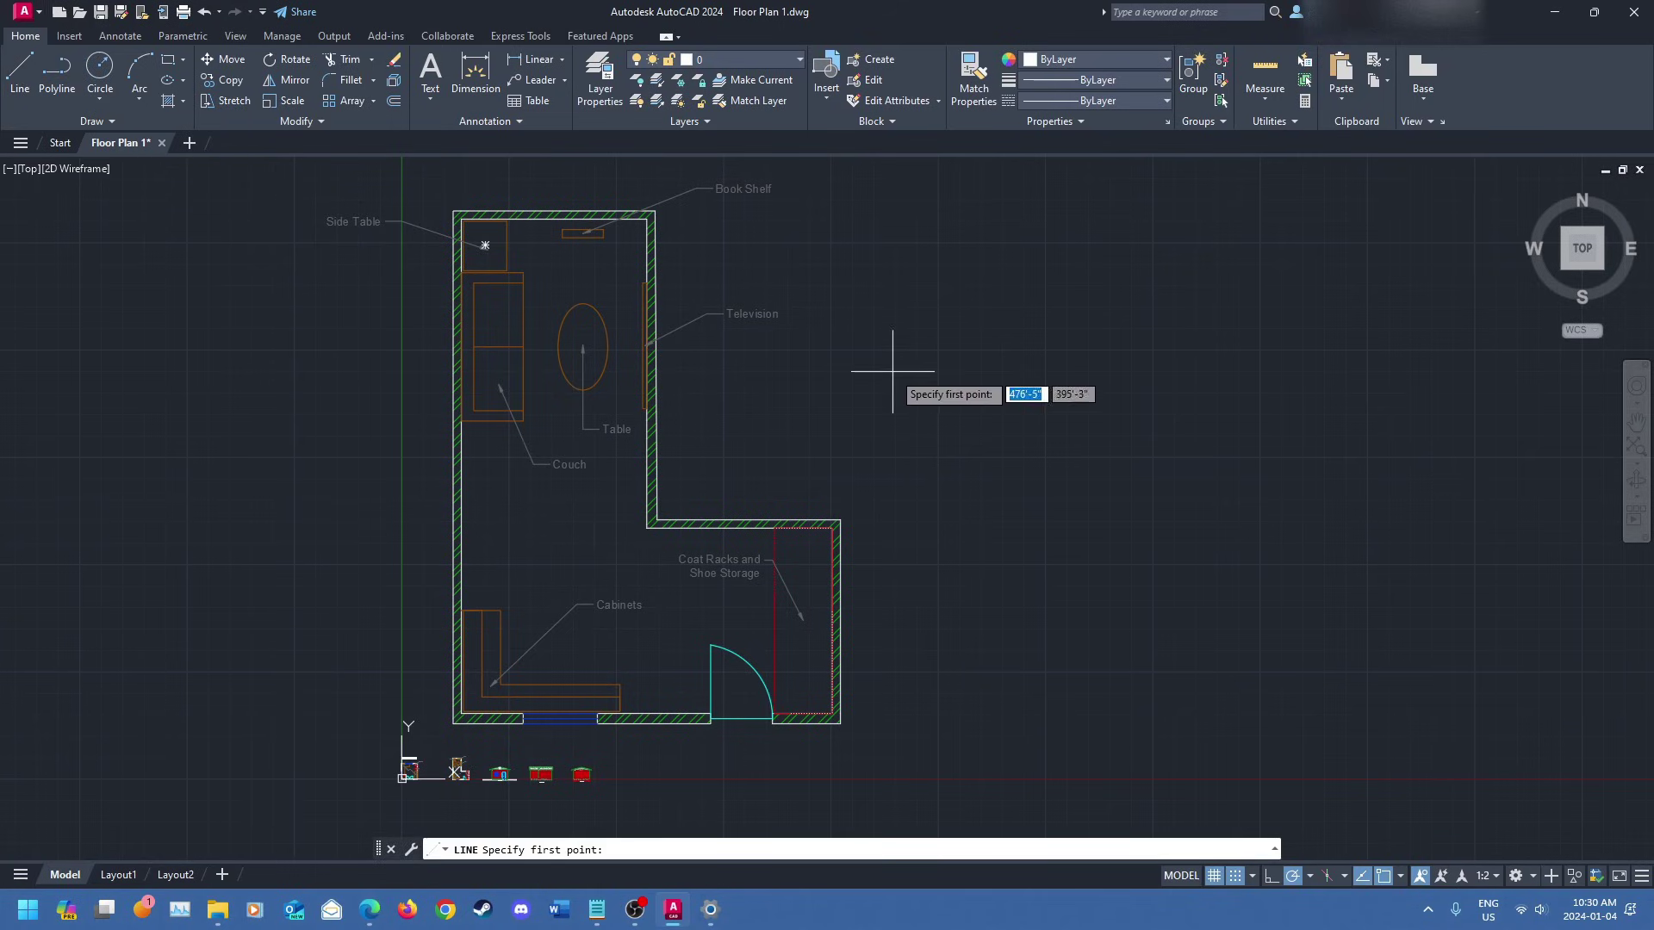
pyautogui.click(830, 351)
pyautogui.click(1003, 352)
pyautogui.press('Escape')
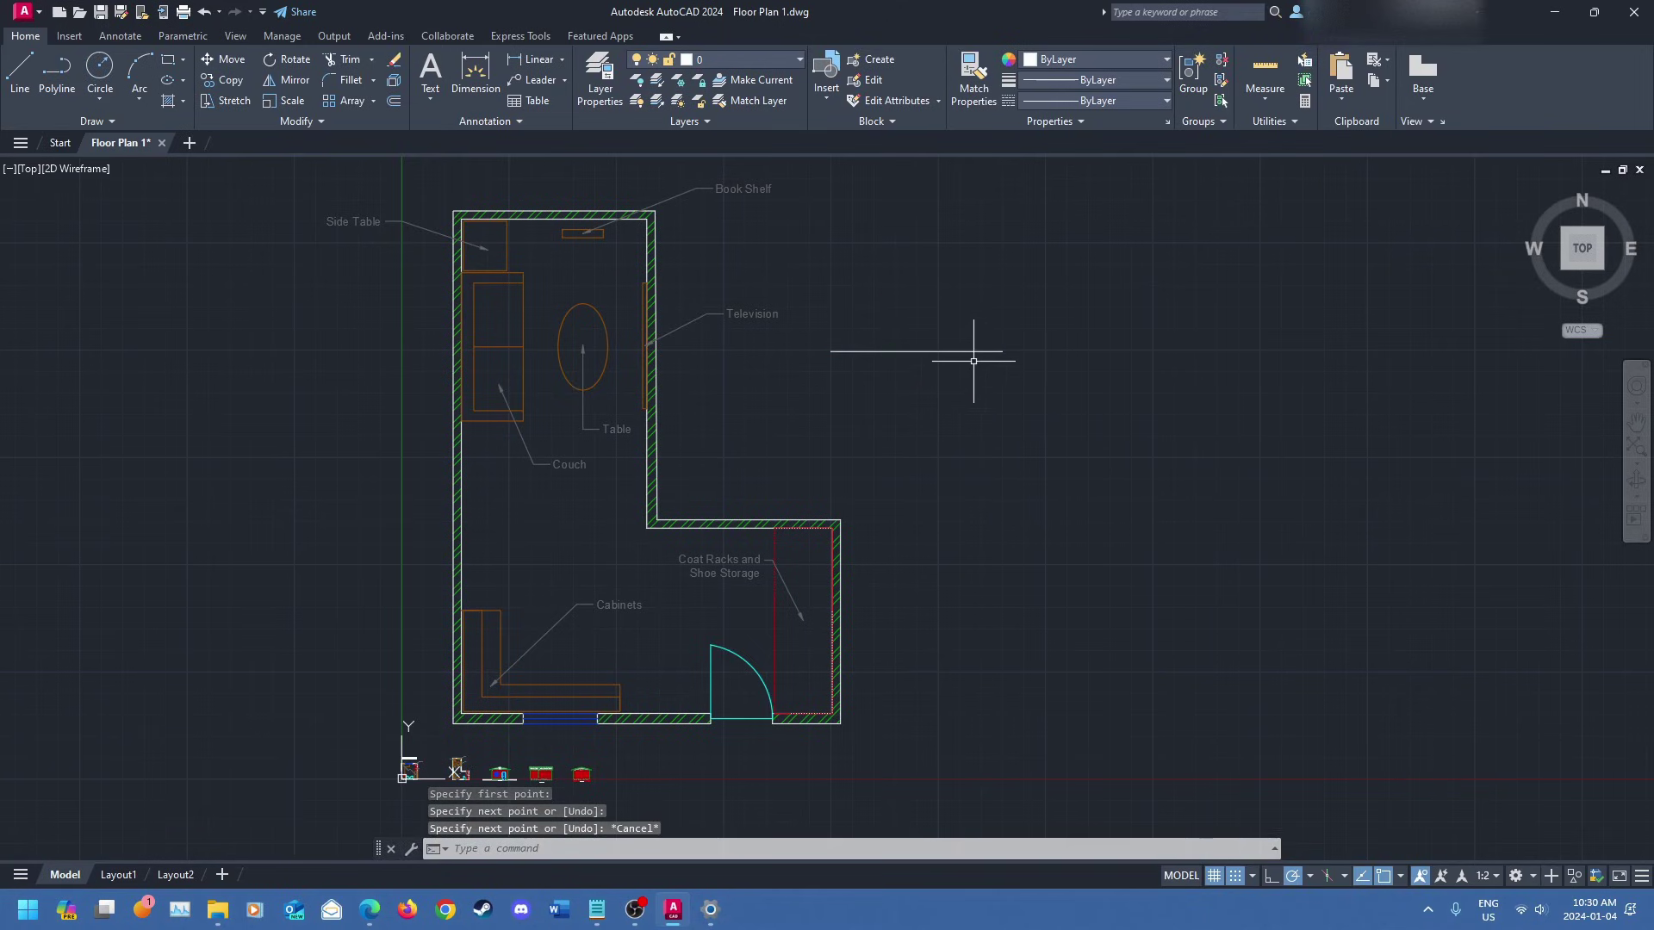
# - Scale the horizontal line outside the floor plan, using its left endpoint as the base point
pyautogui.click(969, 352)
pyautogui.write('sca')
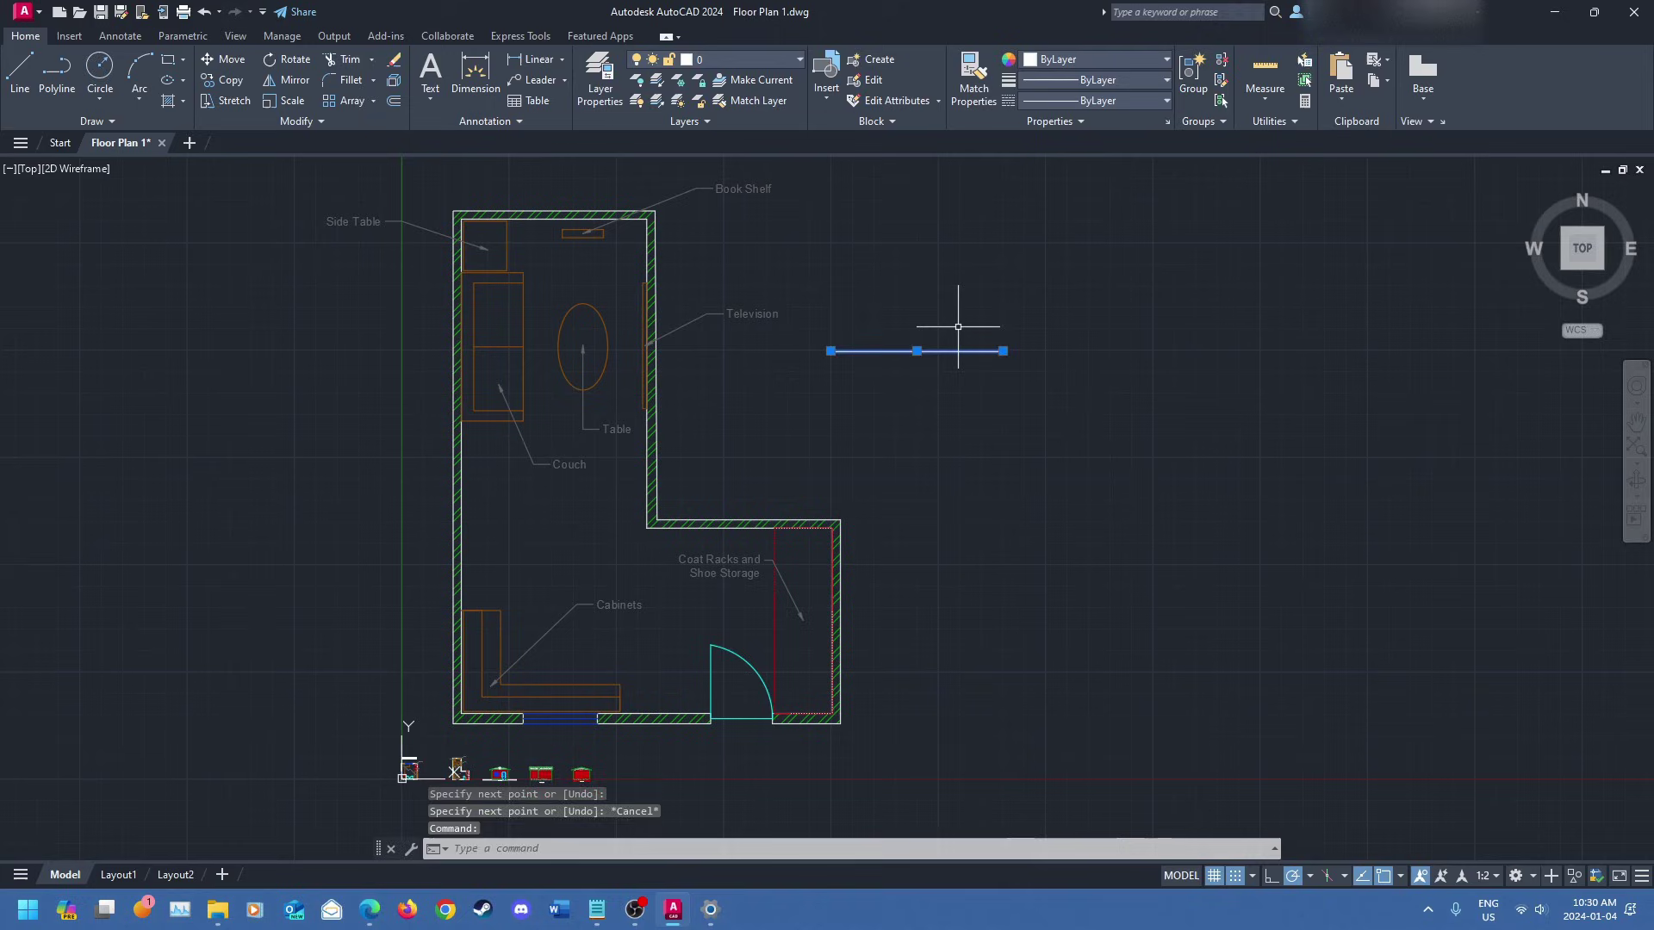
pyautogui.press('Return')
pyautogui.click(830, 352)
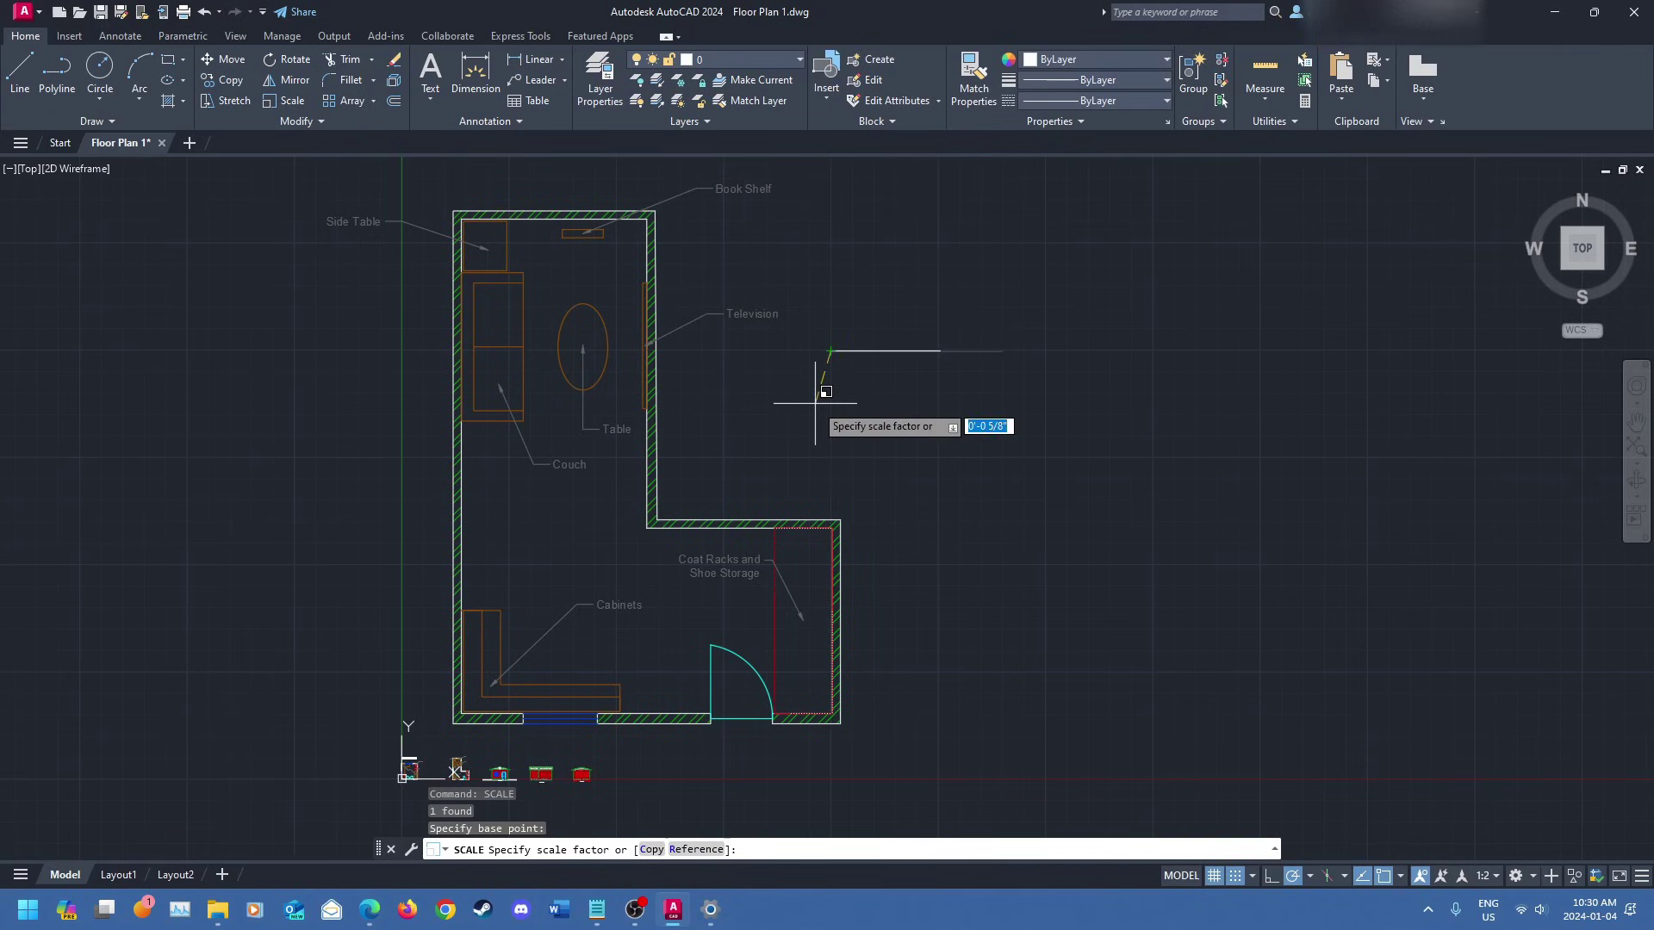
pyautogui.scroll(5, 814, 371)
pyautogui.scroll(-6, 780, 348)
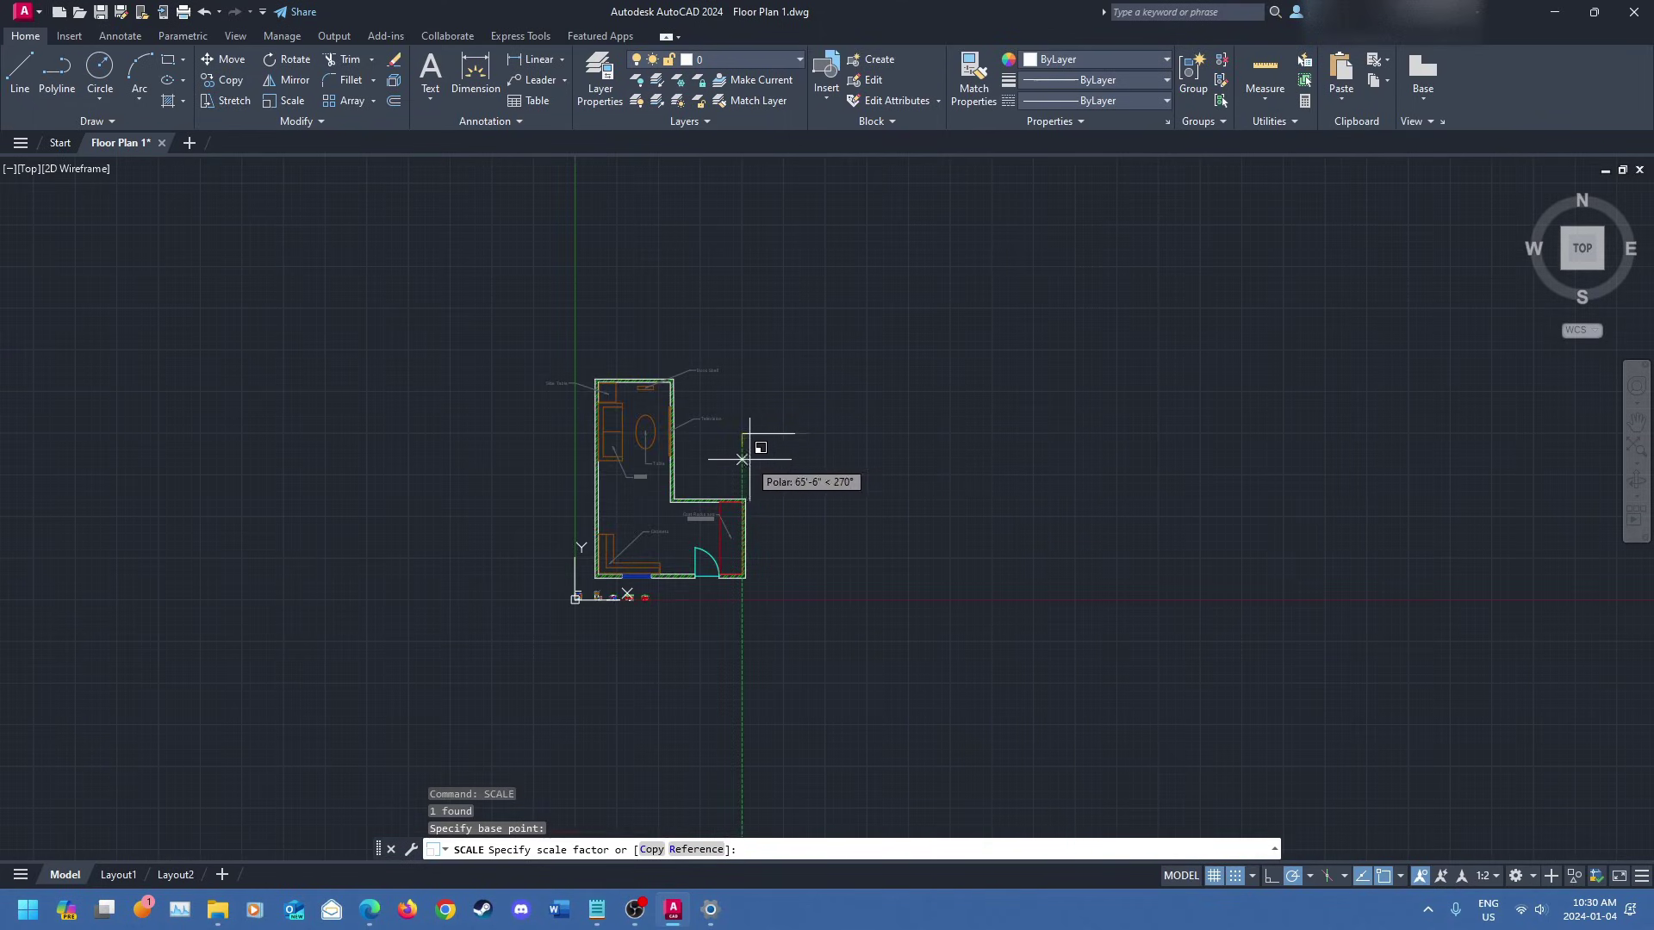
pyautogui.scroll(6, 754, 443)
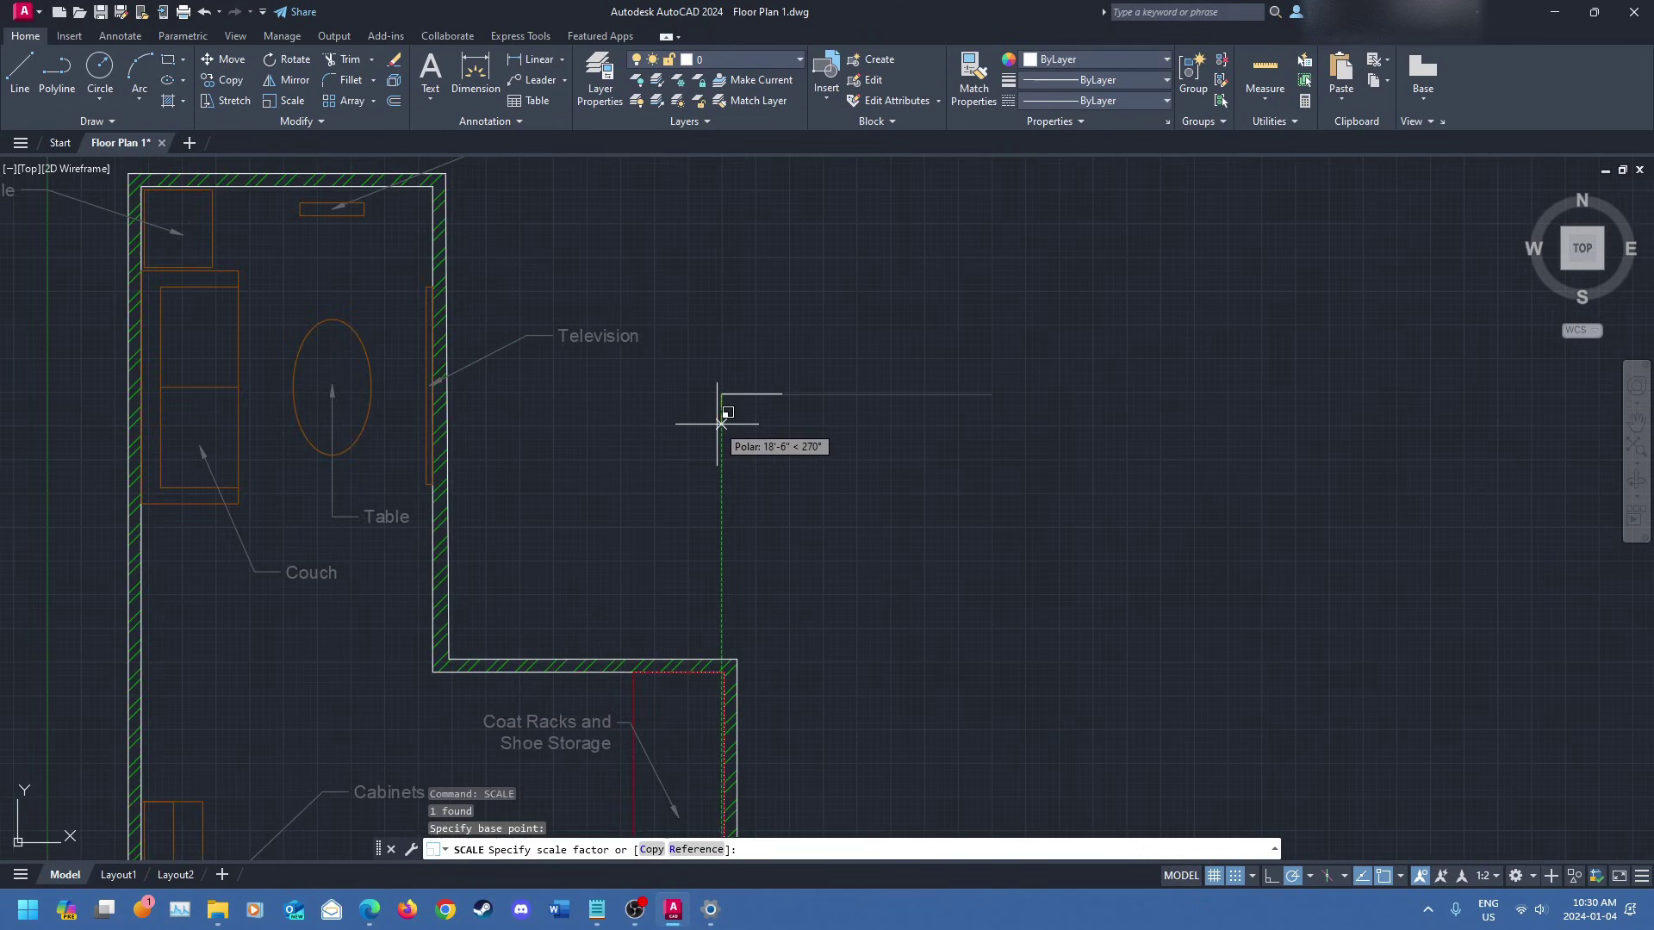